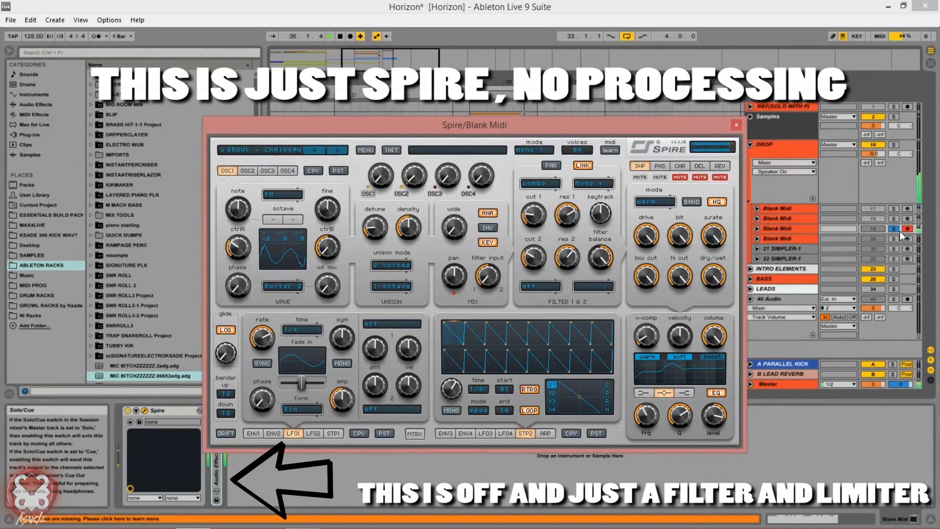
Step: Stop the transport so the song position returns to 33.1.1
key("space")
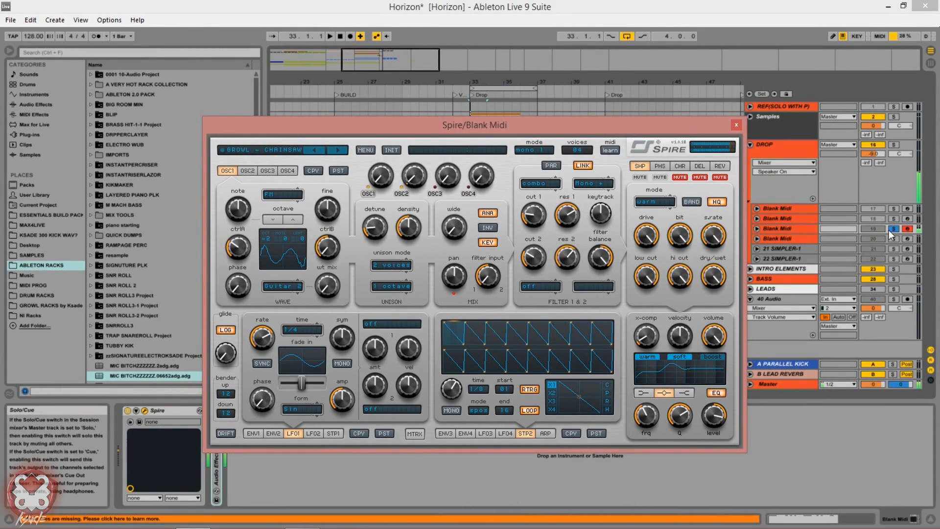
Step: Unsolo track 19 Blank Midi and reset Spire from GROWL - CHAINSAW to the init patch
left_click(889, 230)
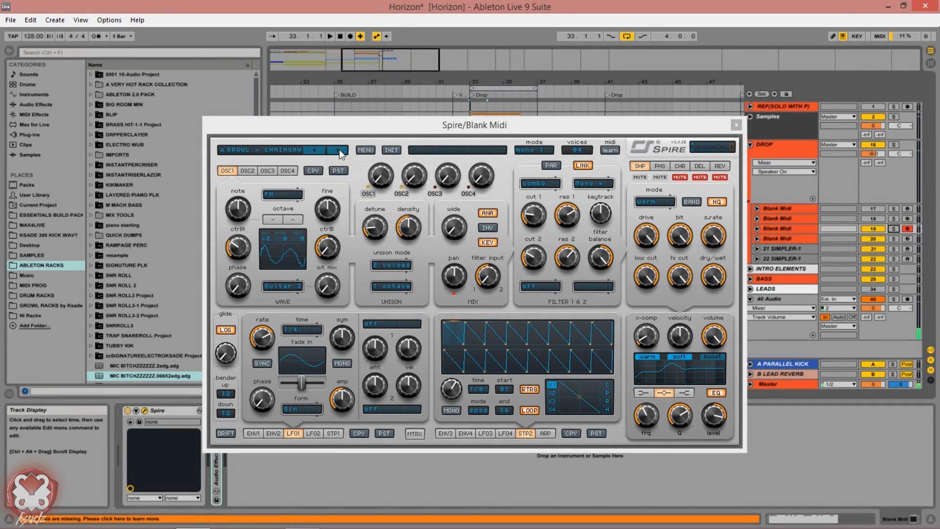
left_click(340, 153)
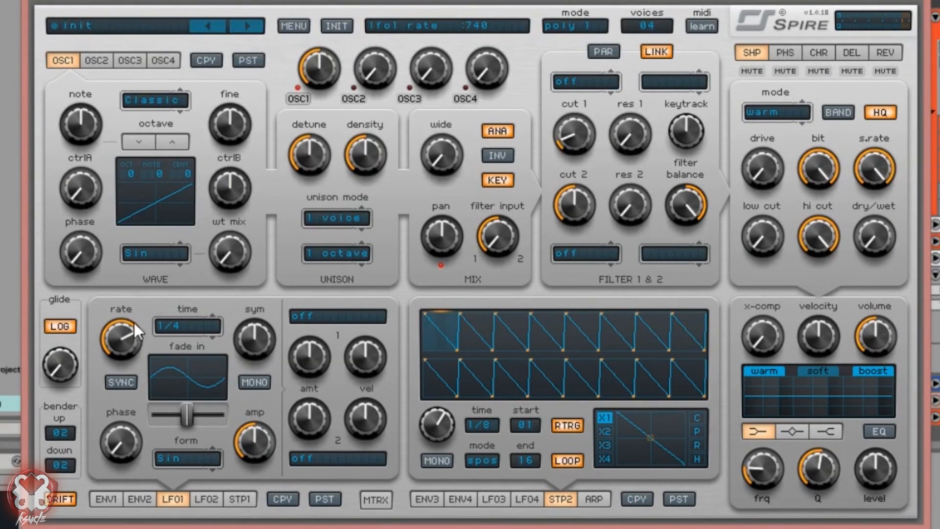
Step: Set the voice mode to mono 1, turn off the output boost, and enable the EQ
left_click(604, 24)
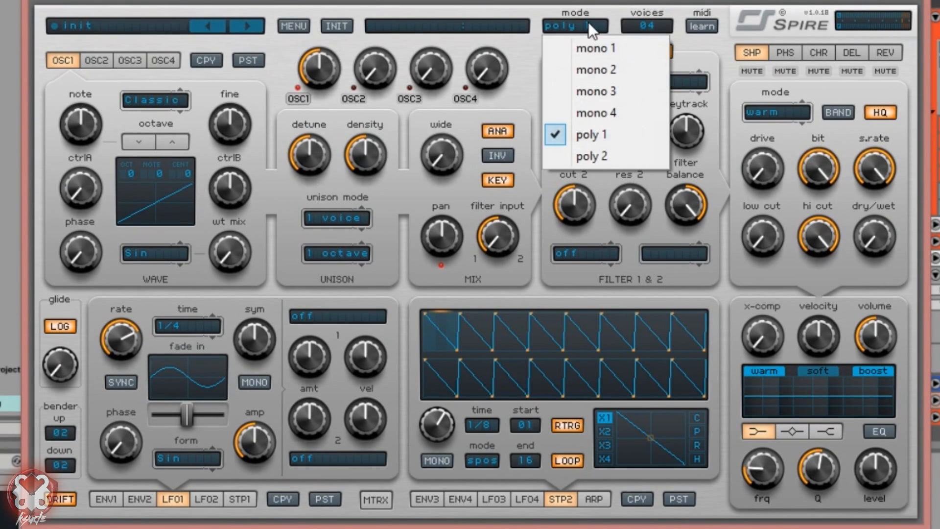
left_click(594, 43)
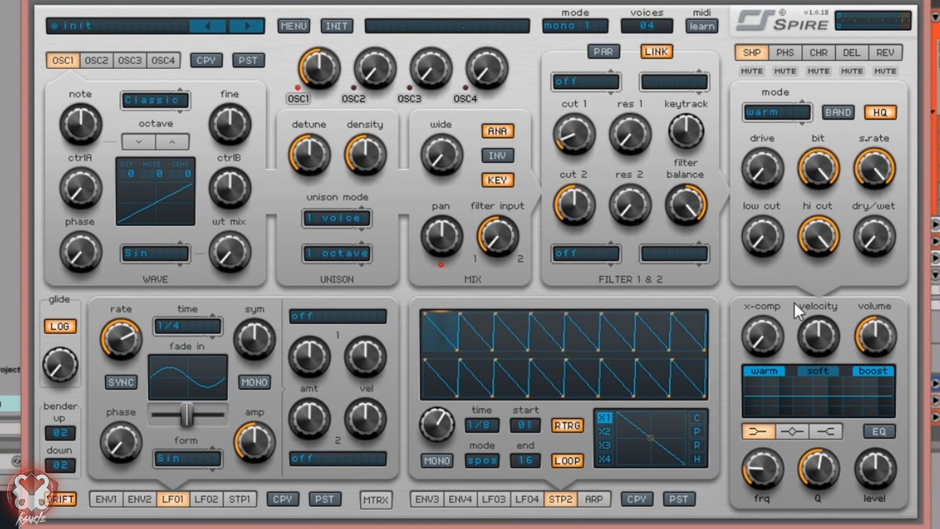
left_click(866, 370)
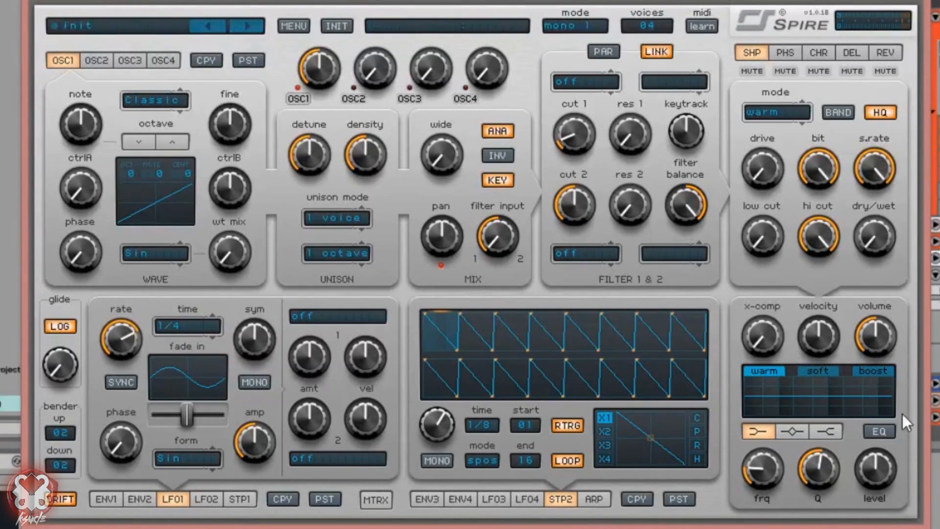
left_click(884, 434)
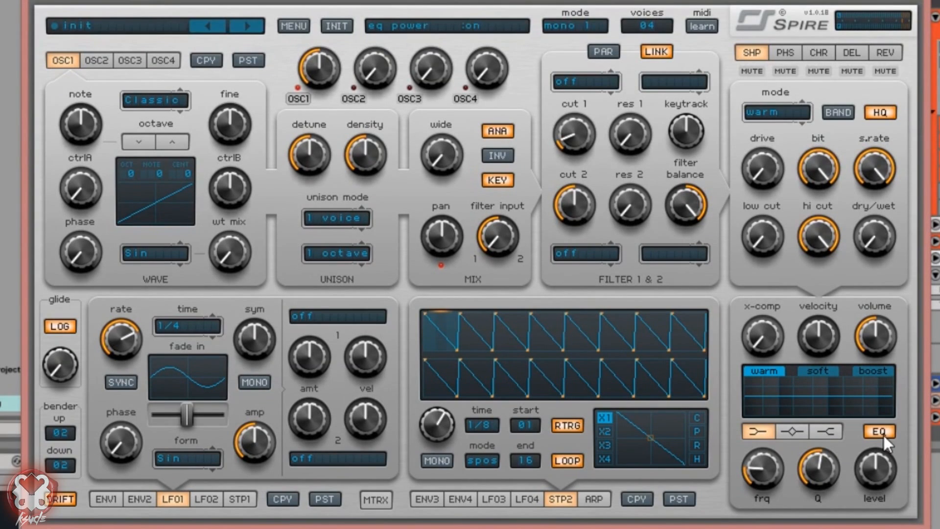
Step: Cut the EQ low shelf at frequency 0 and boost the high shelf at frequency 750
left_click_drag(764, 465, 765, 494)
left_click_drag(862, 466, 862, 500)
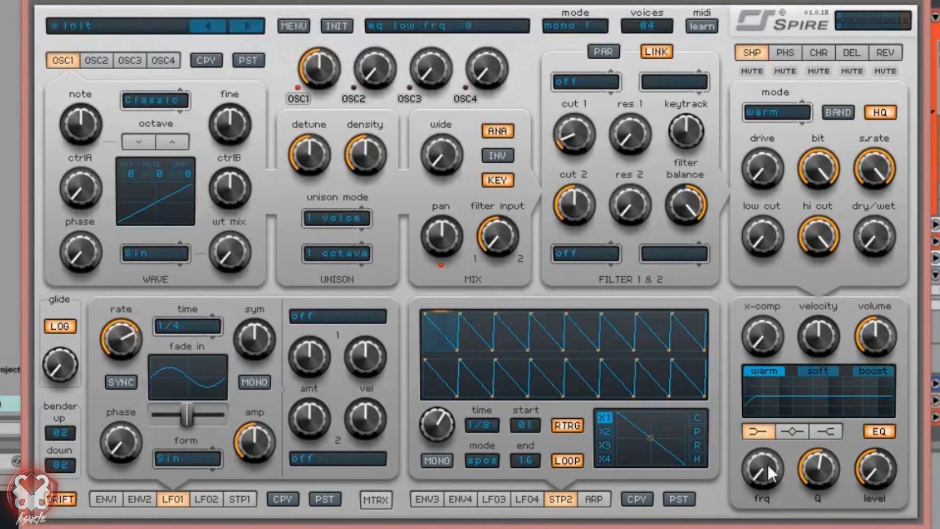
left_click_drag(767, 464, 772, 514)
left_click(835, 428)
left_click_drag(871, 469, 876, 462)
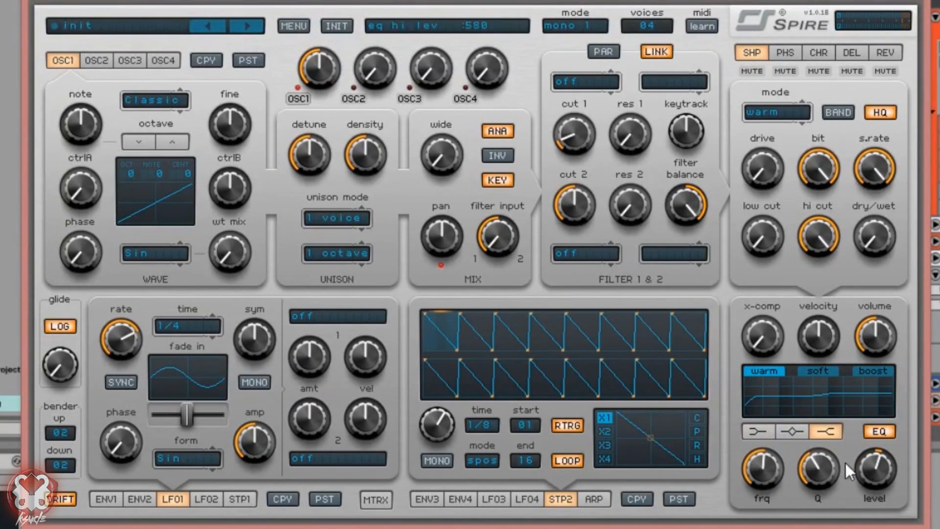
left_click_drag(757, 457, 800, 434)
Step: Boost the EQ mid peak band, settling at frequency 578 and level 615
left_click(791, 433)
left_click_drag(877, 465, 888, 438)
left_click_drag(773, 475, 788, 444)
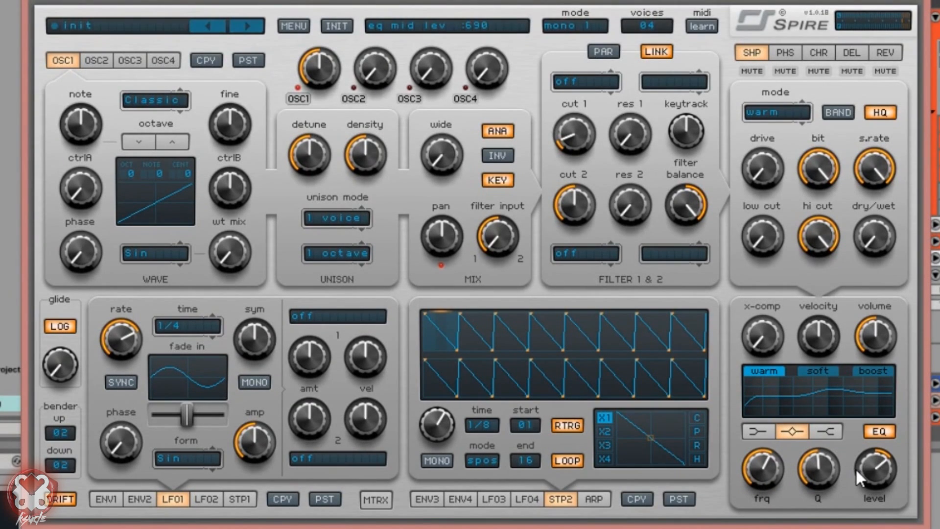
left_click_drag(882, 458, 876, 467)
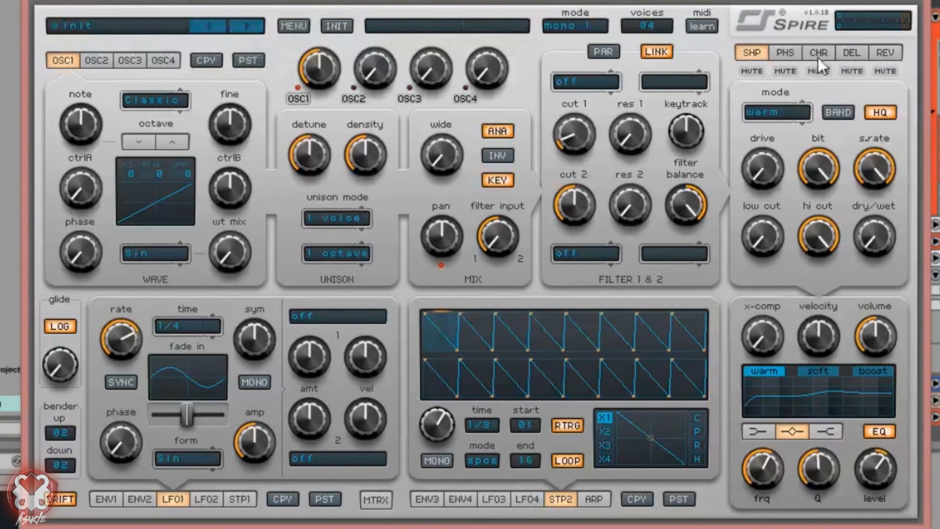
Step: Mute the delay and reverb effects and view the Env3 and Stepper1 panels
left_click(855, 70)
left_click(893, 70)
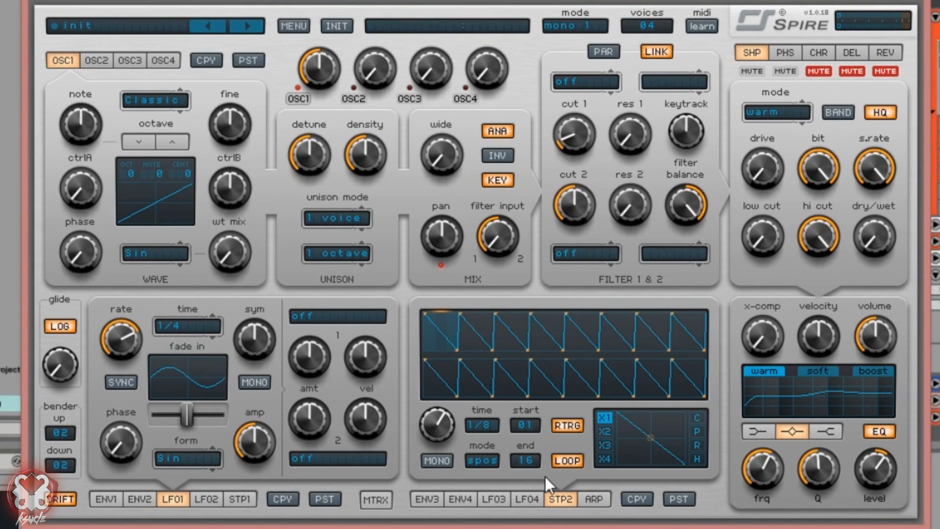
left_click(428, 495)
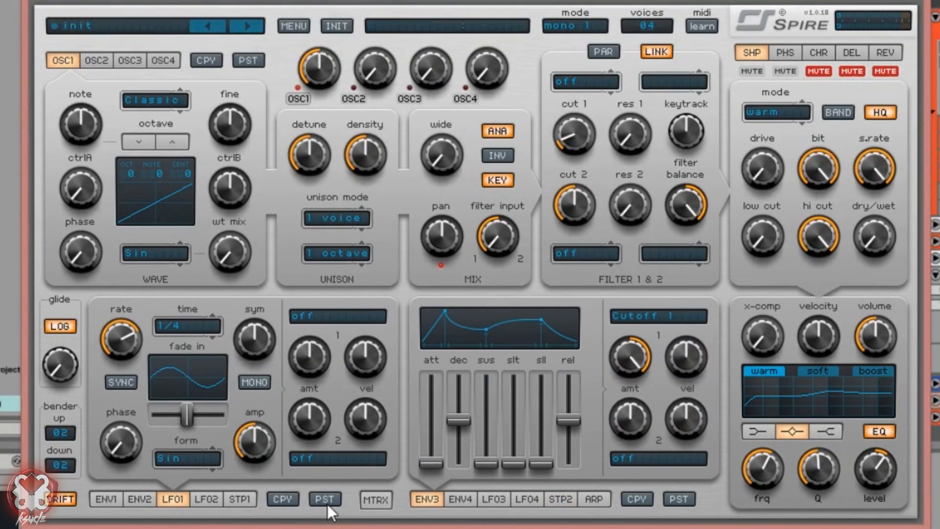
left_click(240, 498)
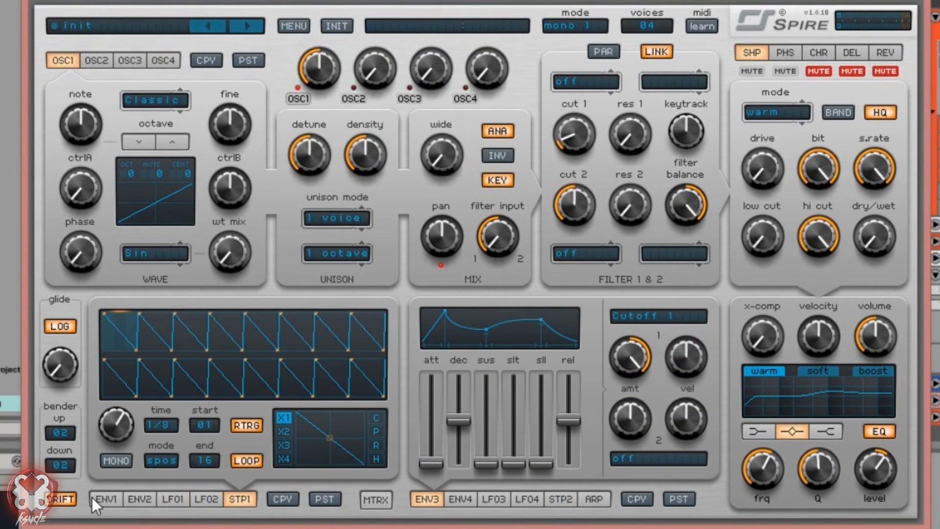
Step: Set matrix sources: slot 1 Stepper1, slot 2 Env2, slot 3 Env2 and Stepper1
left_click(383, 502)
left_click(244, 317)
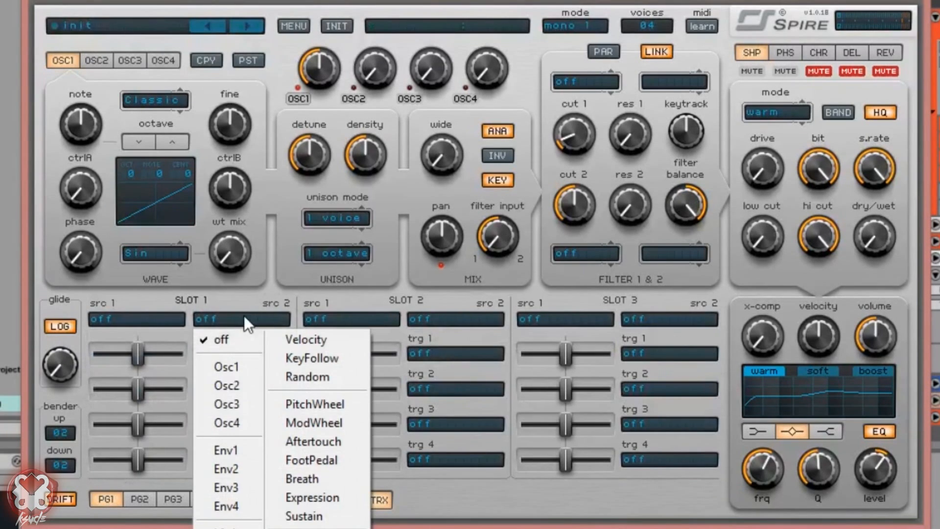
left_click(284, 527)
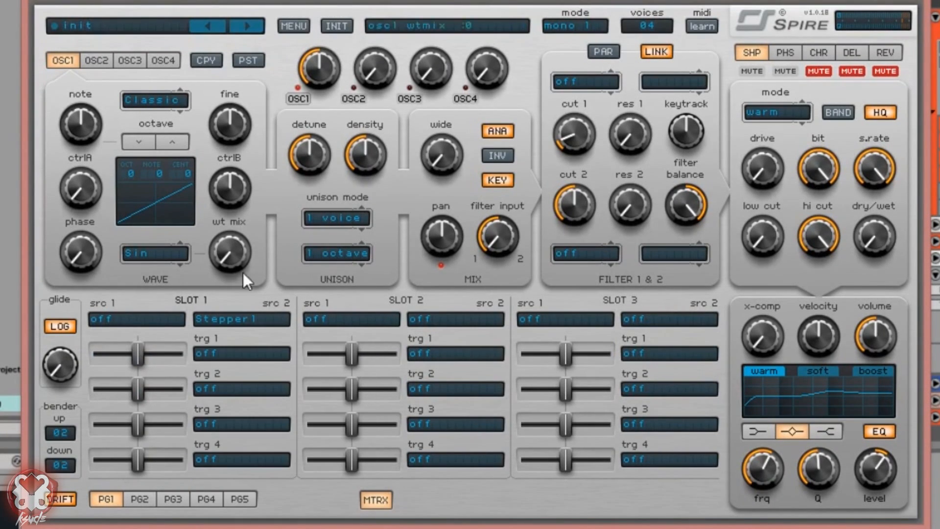
left_click(453, 317)
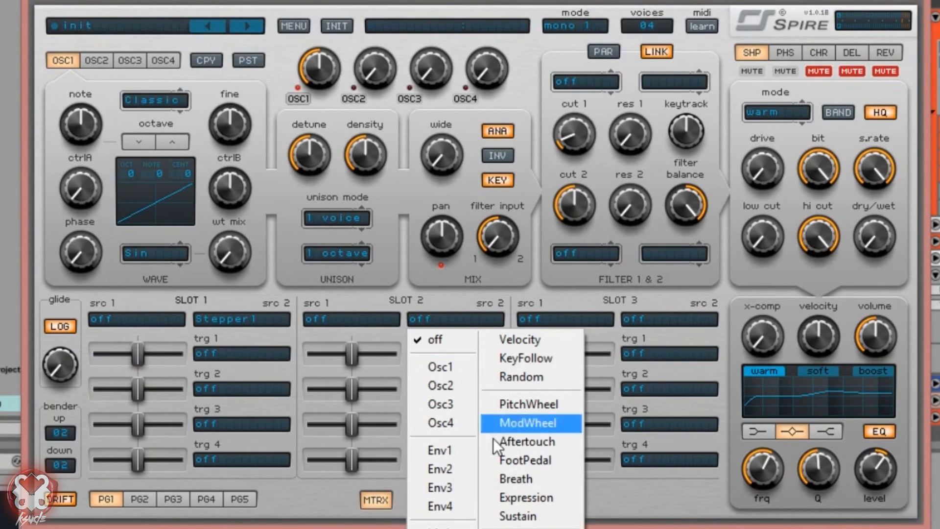
left_click(451, 470)
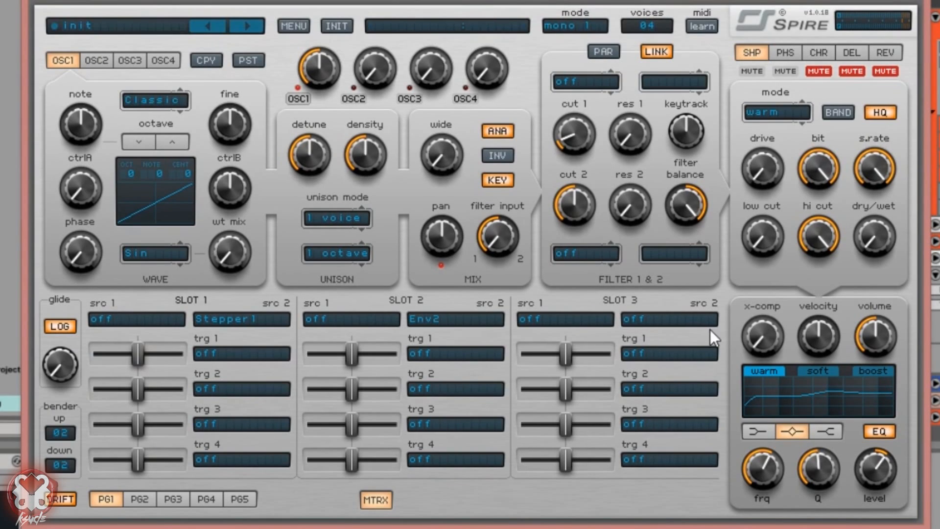
left_click(678, 323)
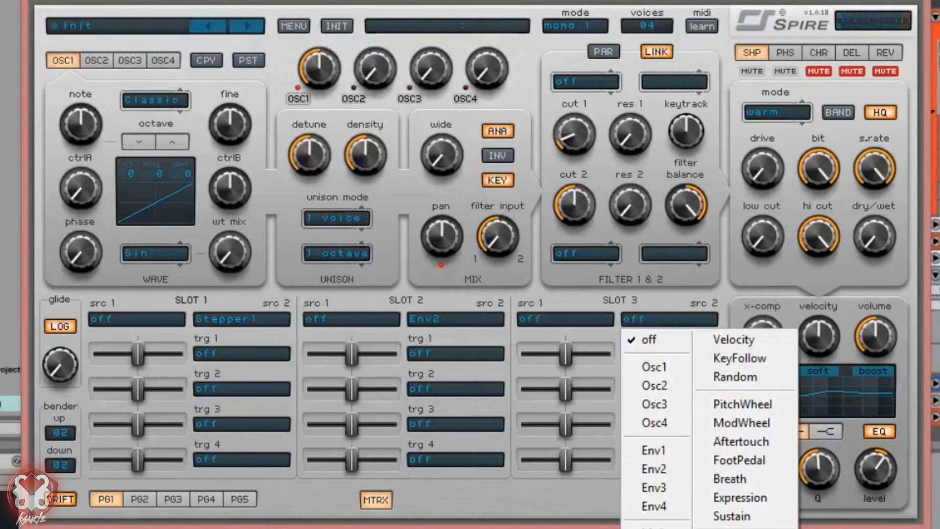
left_click(679, 526)
left_click(569, 320)
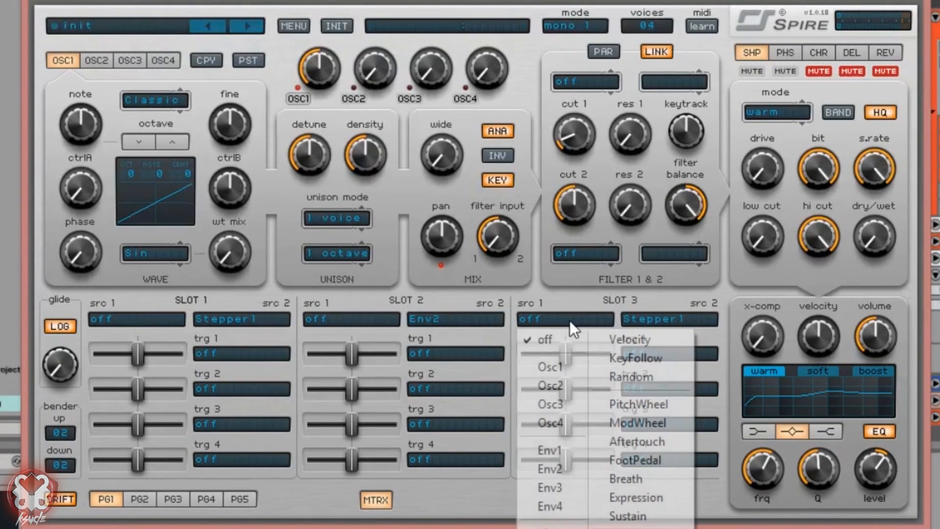
left_click(557, 471)
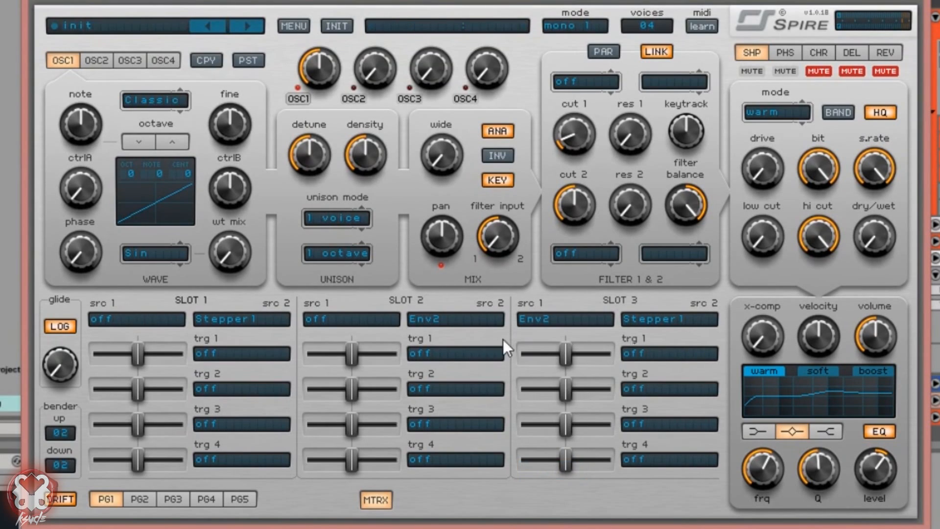
Step: Route matrix slot 1 to Osc1 Amp and Osc2 Amp, with the first amount at 1000
left_click(248, 351)
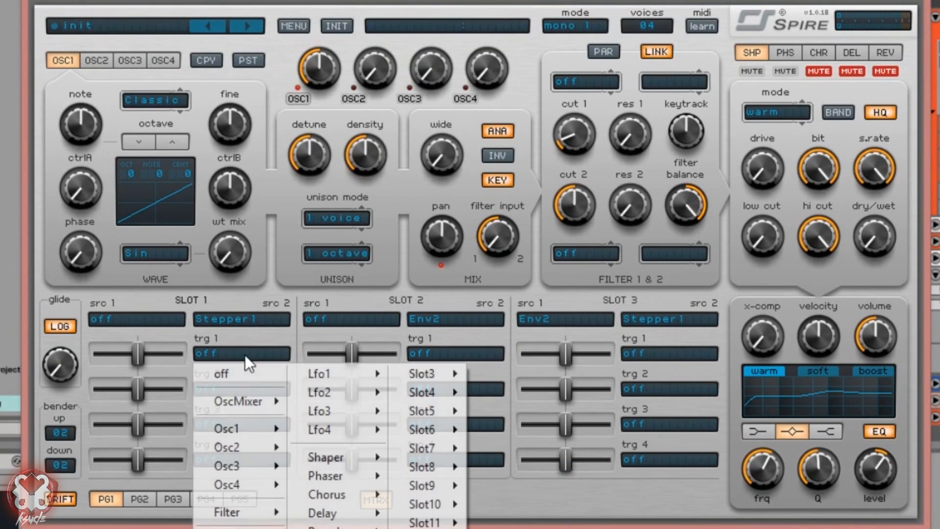
mouse_move(270, 431)
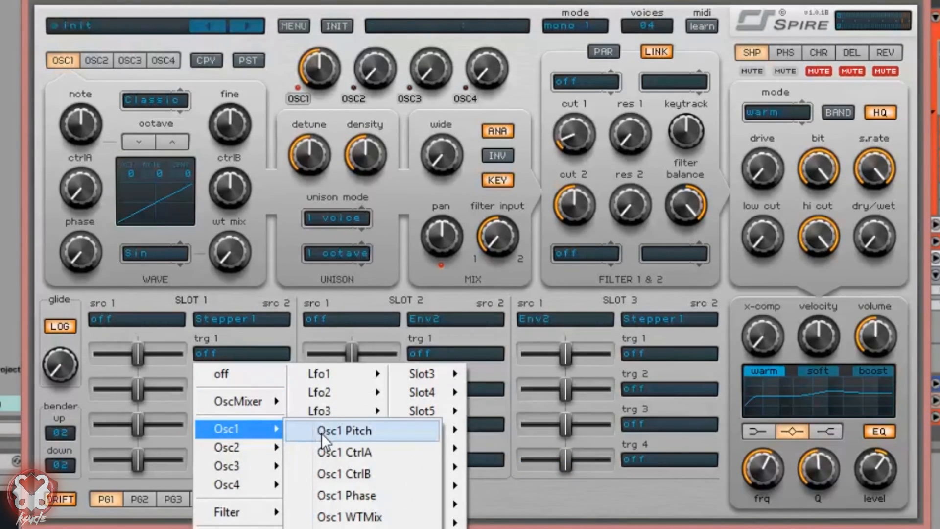
mouse_move(264, 404)
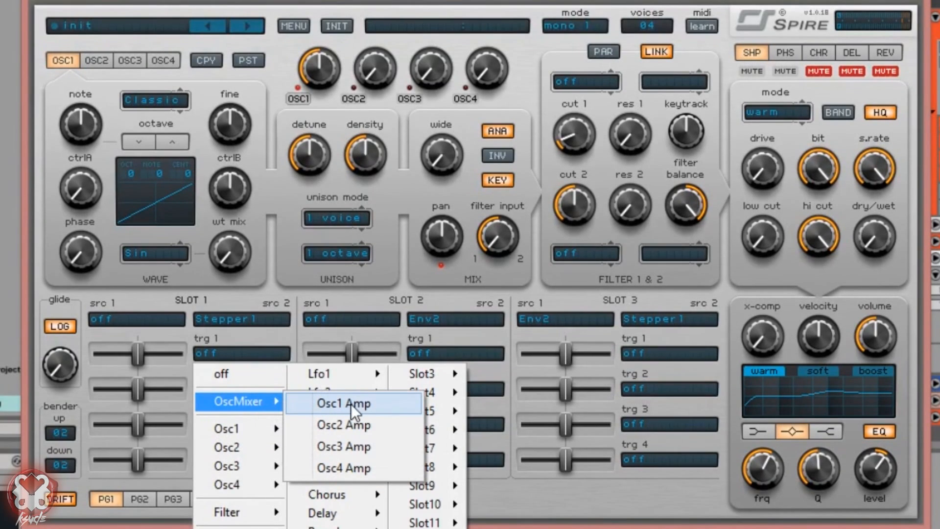
left_click(351, 403)
left_click(259, 391)
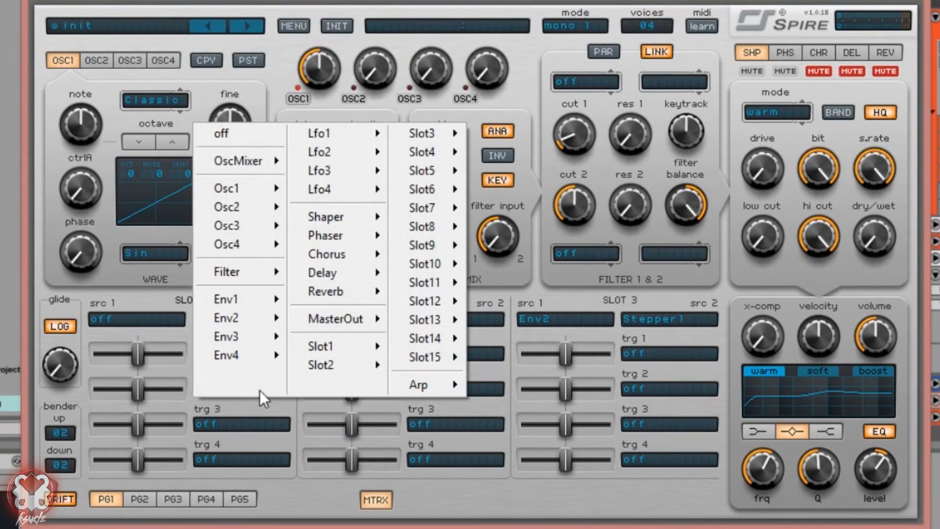
mouse_move(250, 204)
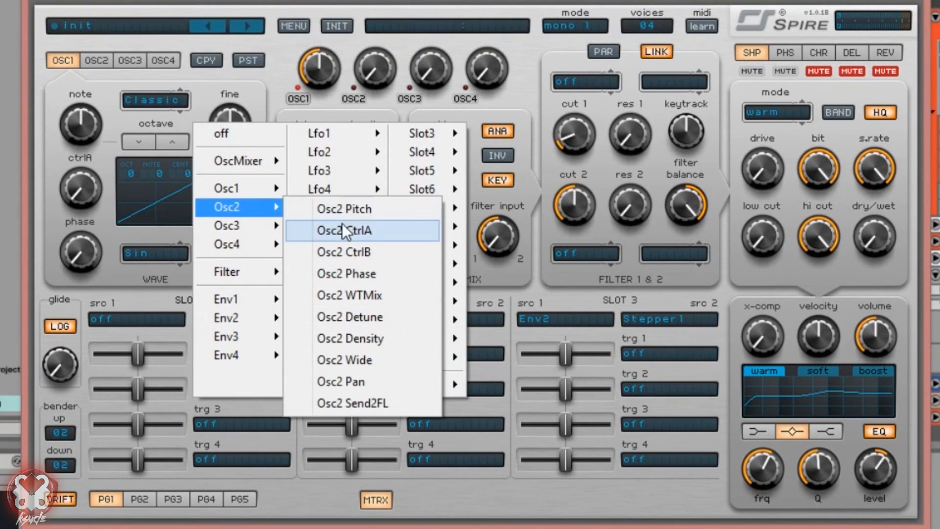
mouse_move(247, 163)
left_click(344, 185)
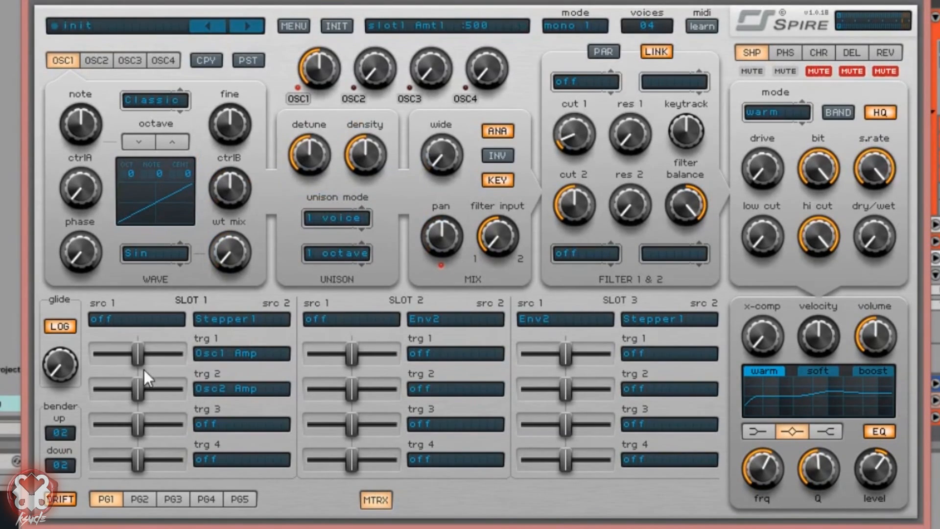
left_click_drag(143, 353, 188, 356)
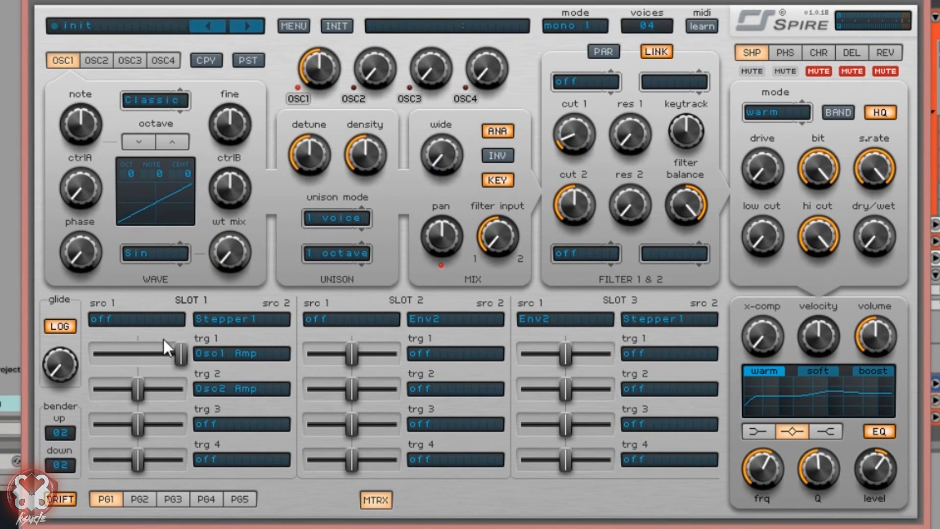
Step: Mute oscillators 3 and 4, set pitch bend up and down to 12, and disable drift
left_click(409, 97)
left_click(465, 98)
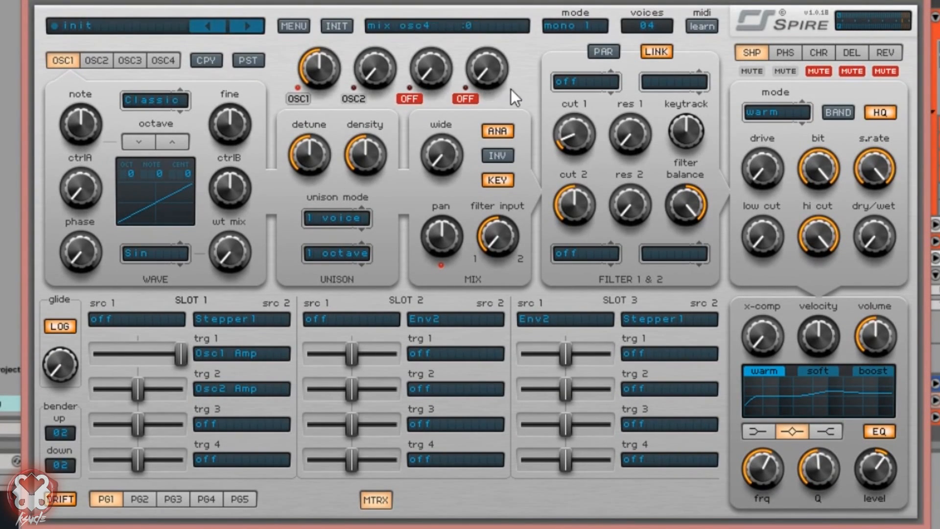
left_click(60, 432)
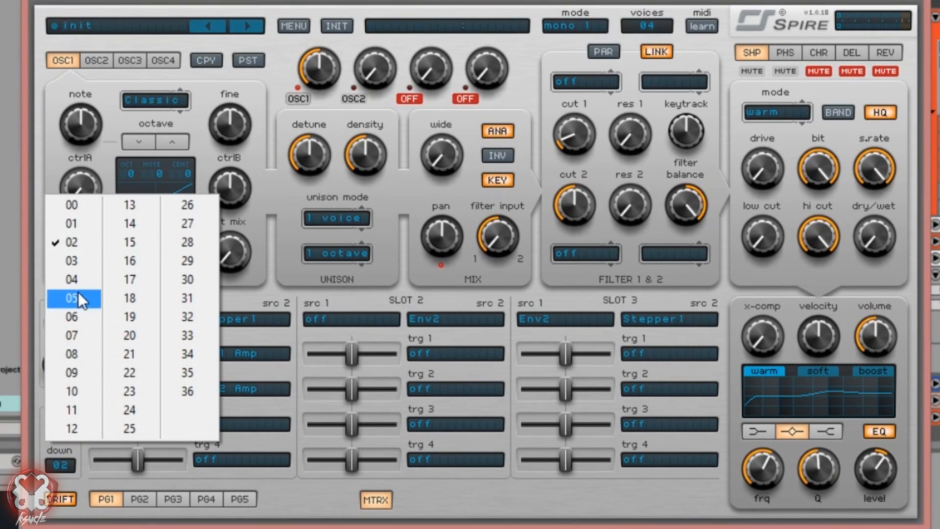
left_click(82, 427)
left_click(68, 465)
left_click(67, 499)
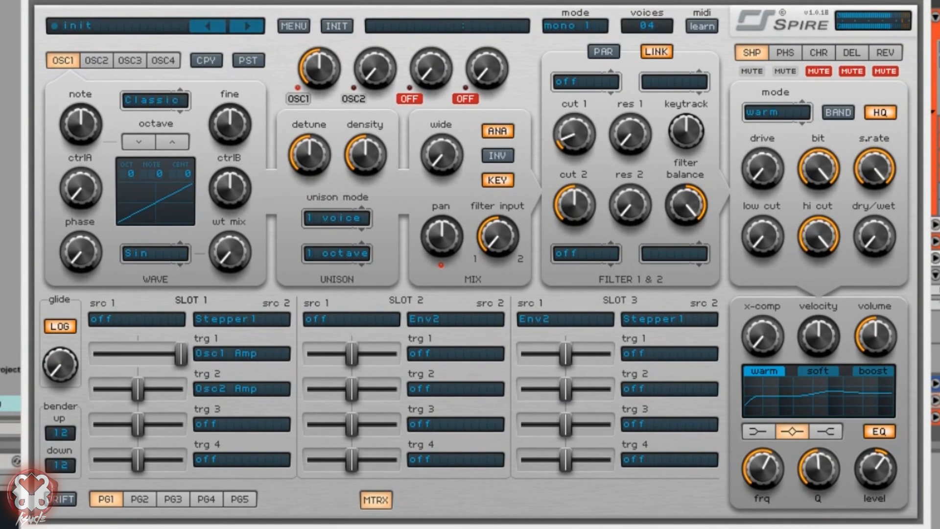
Step: Raise the x-comp amount, set oscillator 1's mix to 70, and lower it one octave
left_click(891, 336)
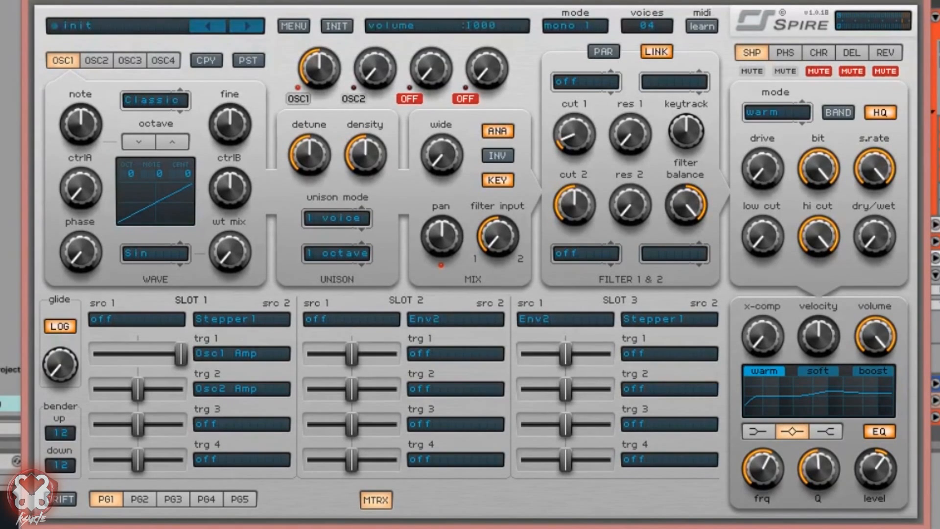
mouse_move(775, 336)
left_mouse_down()
mouse_move(784, 315)
mouse_move(782, 326)
left_mouse_up()
left_click_drag(316, 68, 293, 142)
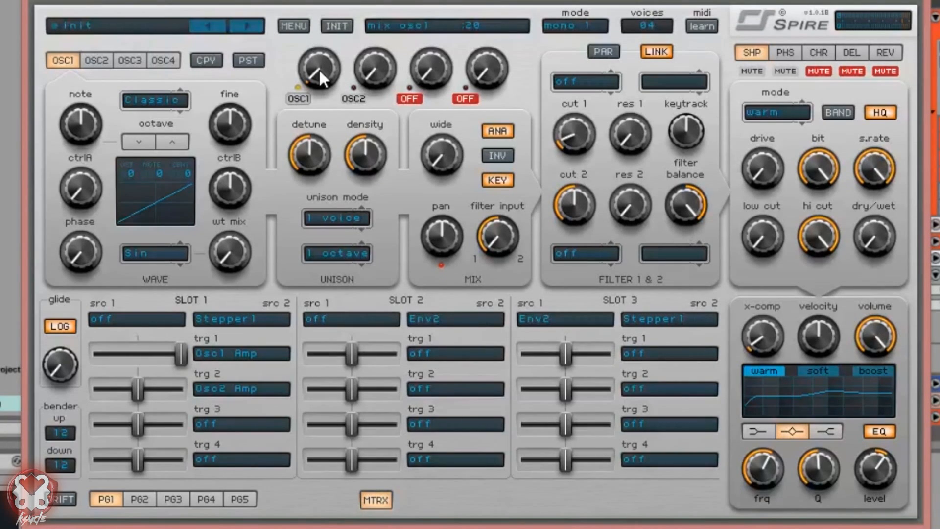
left_click_drag(318, 69, 288, 92)
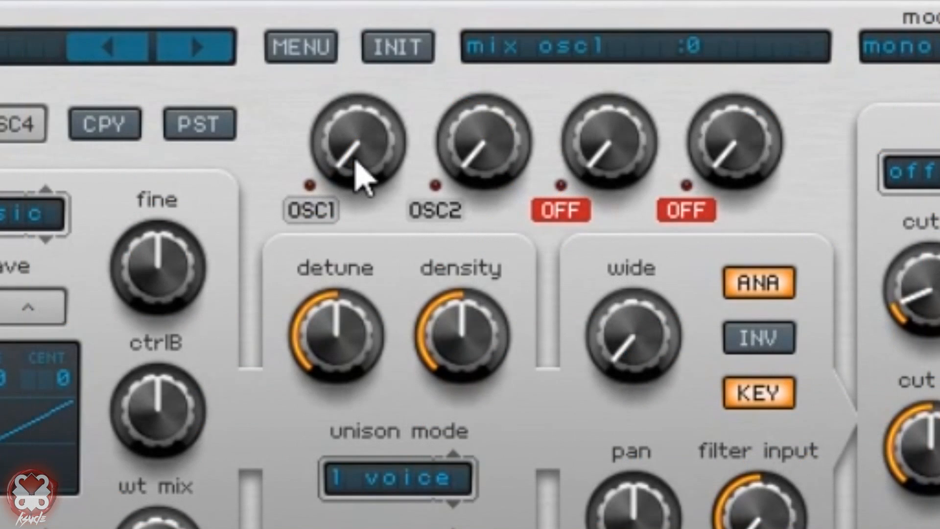
mouse_move(356, 163)
left_mouse_down()
mouse_move(378, 153)
mouse_move(357, 172)
left_mouse_up()
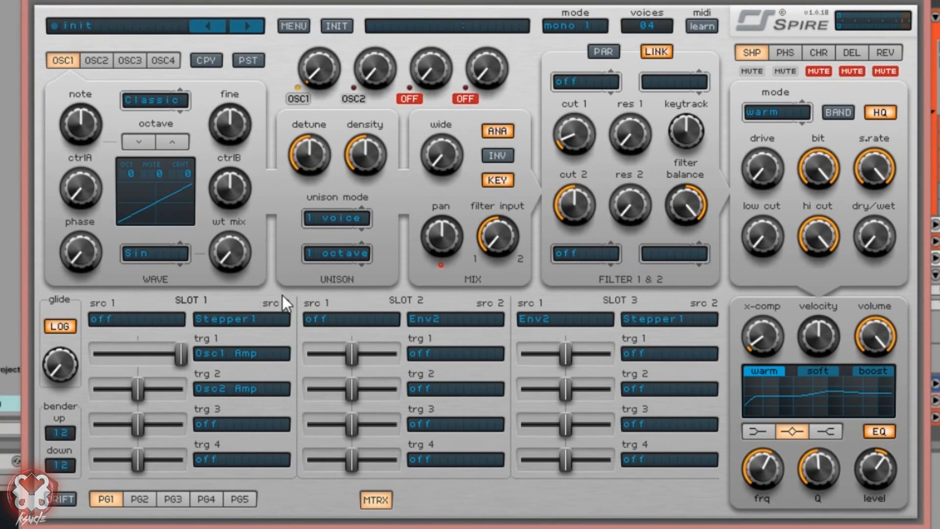
left_click(140, 142)
Step: Make stepper 1 a single rising concave step, switch oscillator 1 to FM, and raise its wavetable mix
left_click(383, 494)
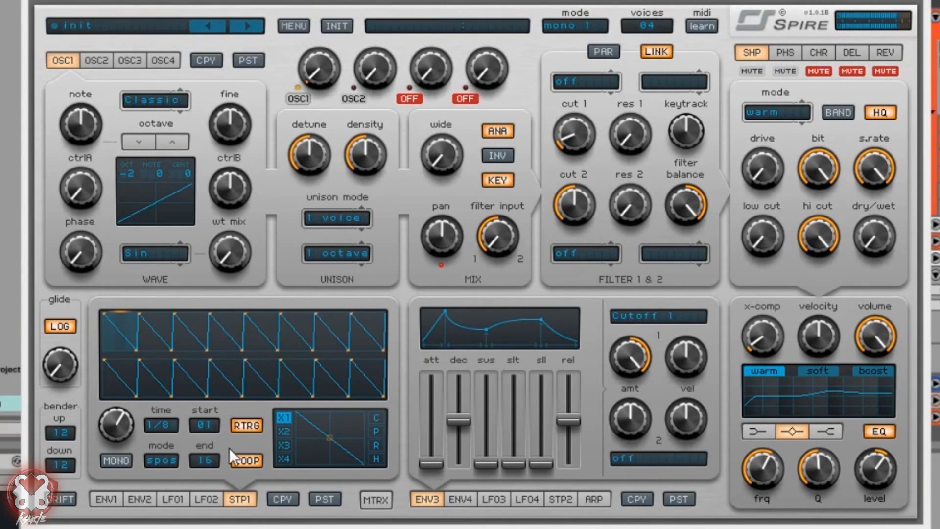
left_click(197, 459)
left_click(205, 473)
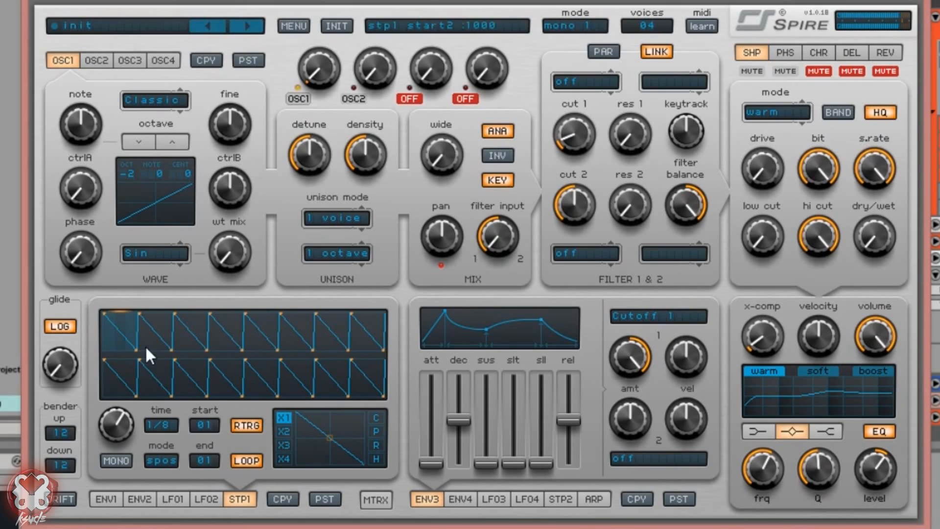
left_click(376, 439)
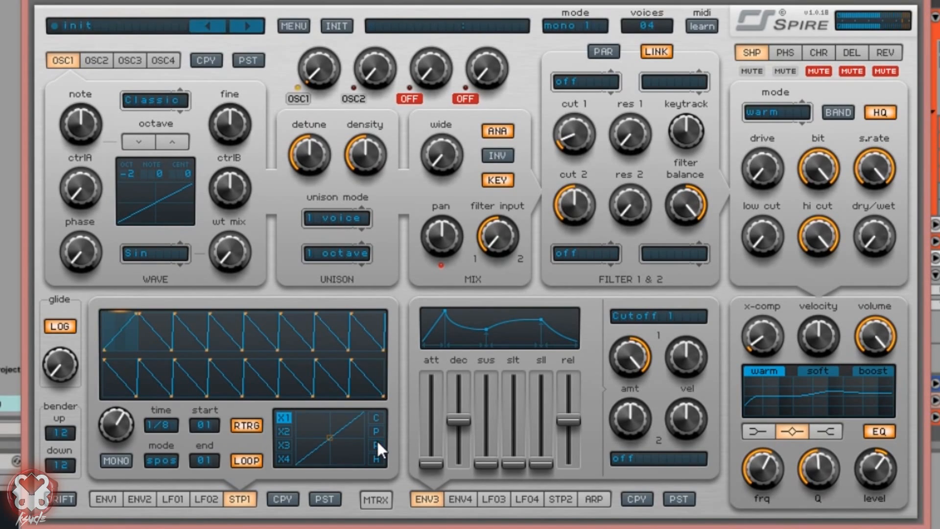
left_click_drag(319, 429, 301, 412)
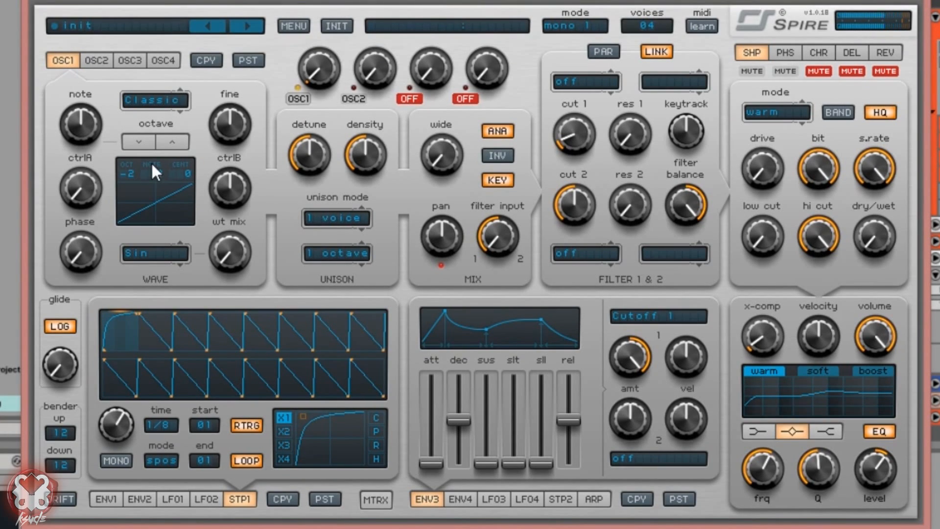
left_click_drag(182, 69, 191, 24)
left_click_drag(216, 256, 171, 215)
Step: Load the Guitar 2 wavetable on oscillator 1, with ctrlB at 0 and ctrlA around 320
left_click(168, 249)
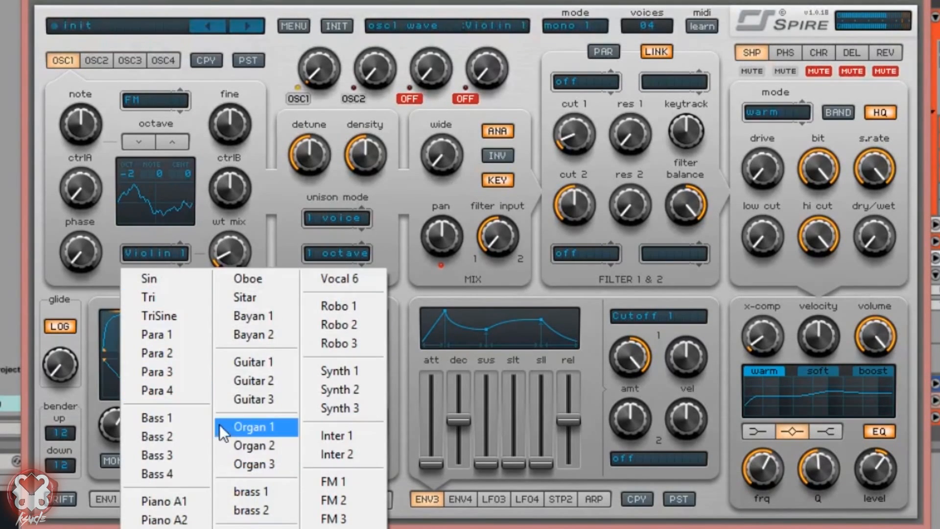
left_click(247, 382)
mouse_move(82, 189)
left_mouse_down()
mouse_move(90, 116)
mouse_move(88, 191)
left_mouse_up()
left_click_drag(236, 185, 191, 130)
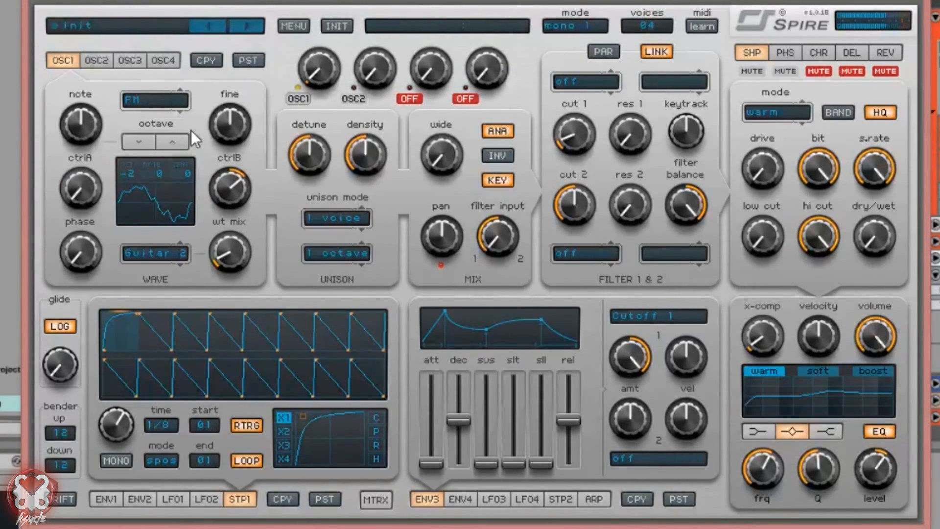
mouse_move(247, 196)
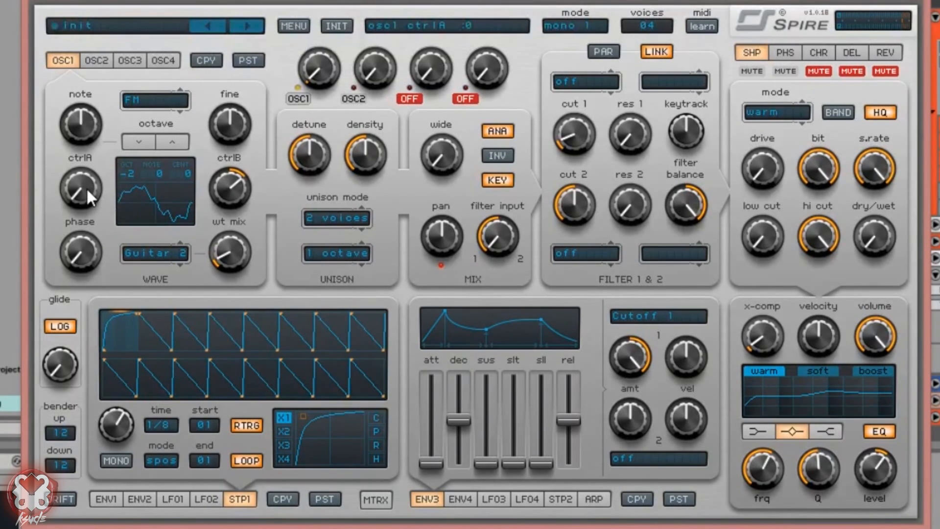
left_click_drag(86, 187, 105, 142)
left_click_drag(230, 177, 218, 325)
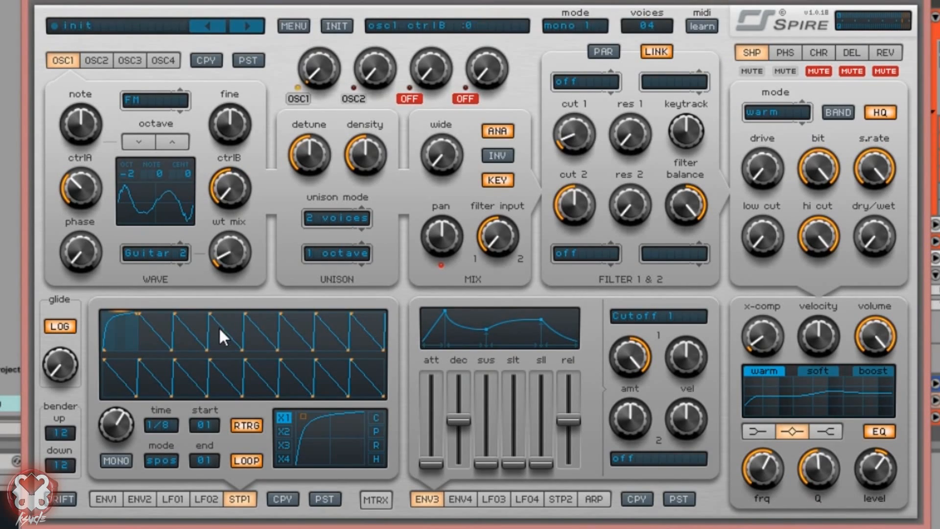
left_click(76, 187)
mouse_move(80, 191)
left_mouse_down()
mouse_move(80, 211)
mouse_move(82, 202)
left_mouse_up()
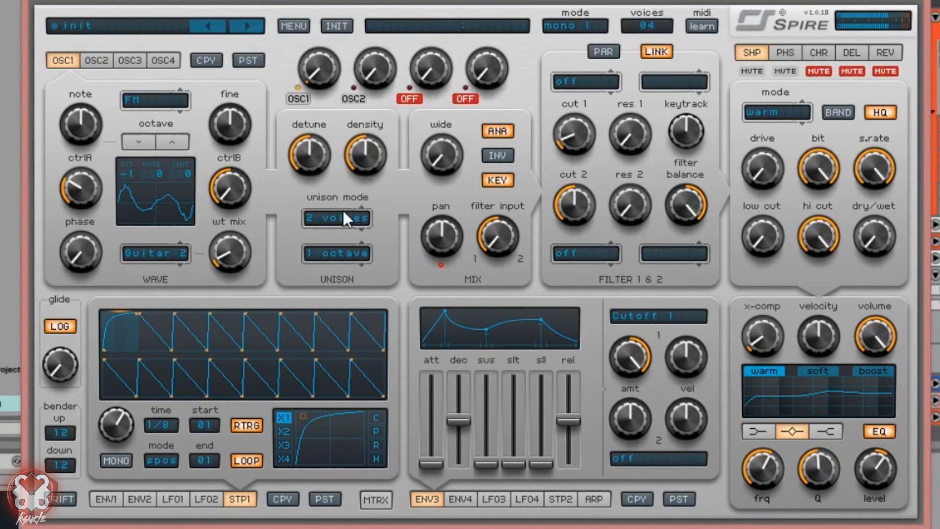
mouse_move(92, 197)
left_mouse_down()
mouse_move(113, 151)
mouse_move(103, 230)
mouse_move(116, 178)
mouse_move(103, 224)
mouse_move(102, 198)
mouse_move(86, 218)
mouse_move(93, 187)
left_mouse_up()
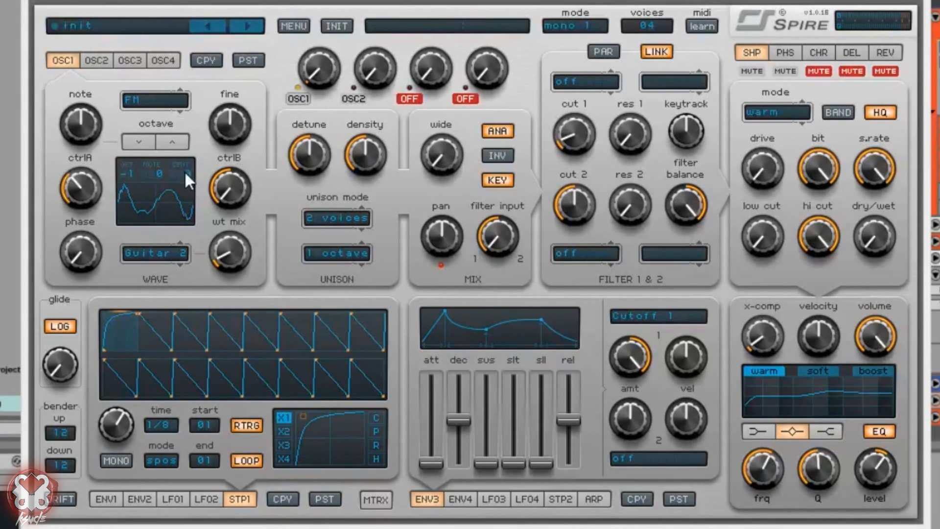
Step: Route matrix slot 2's first two targets to Osc1 CtrlA and Osc1 CtrlB
left_click(376, 502)
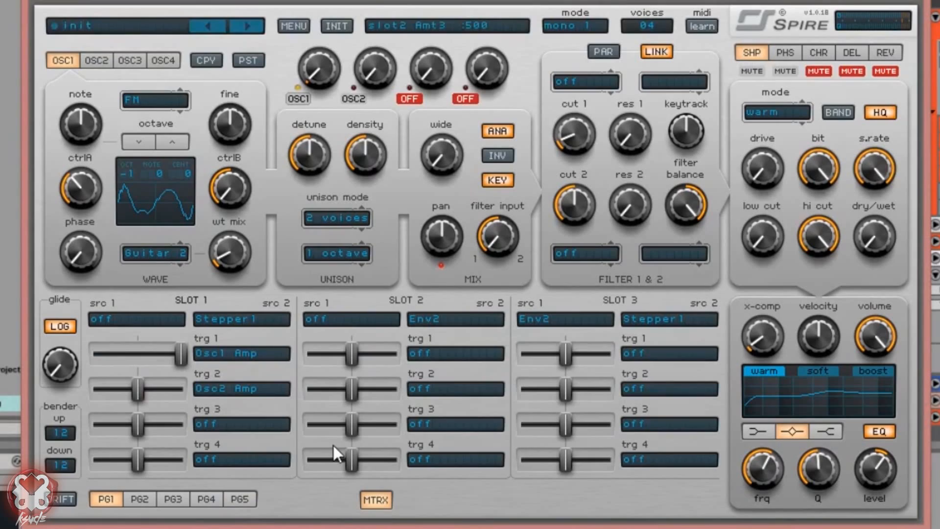
left_click(434, 353)
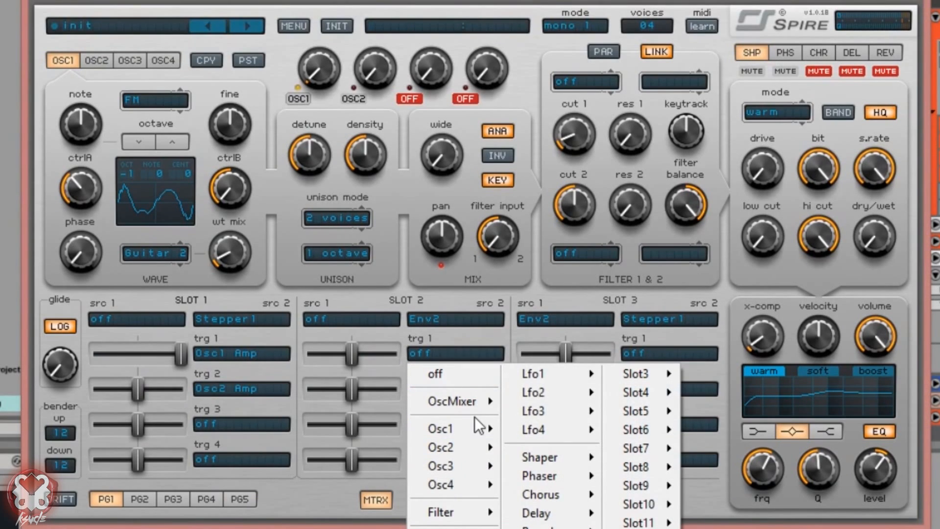
mouse_move(462, 434)
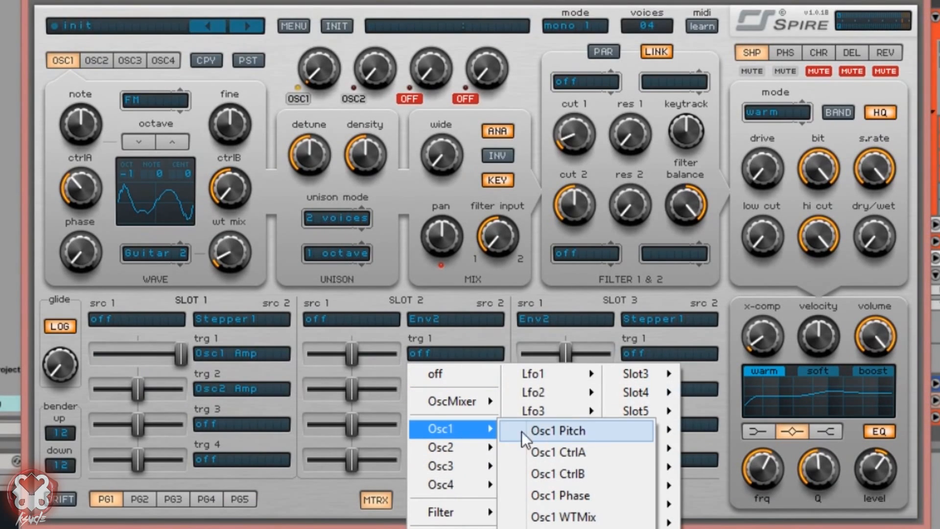
left_click(584, 450)
left_click(481, 388)
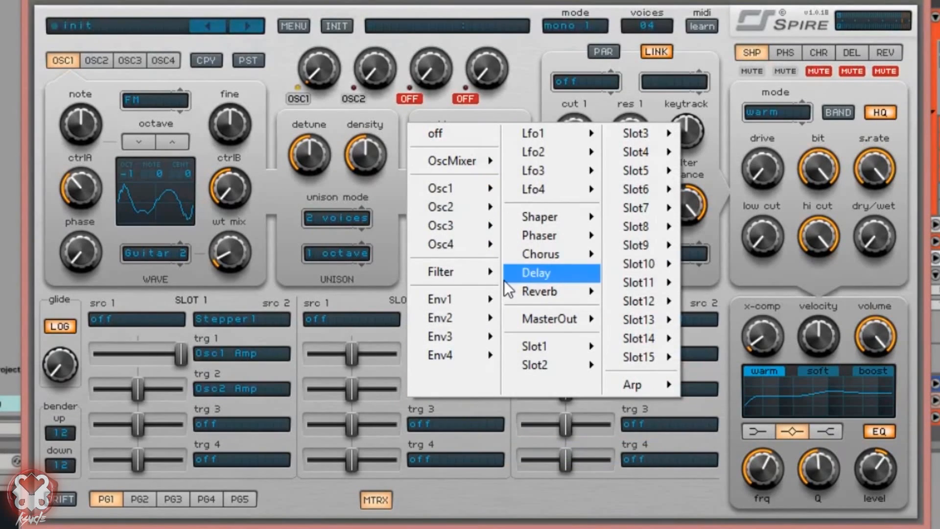
mouse_move(457, 188)
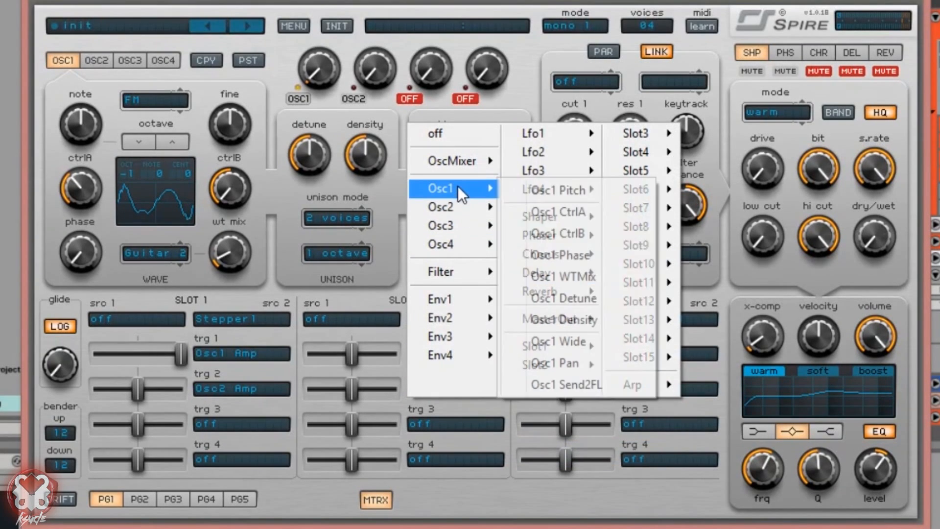
left_click(592, 233)
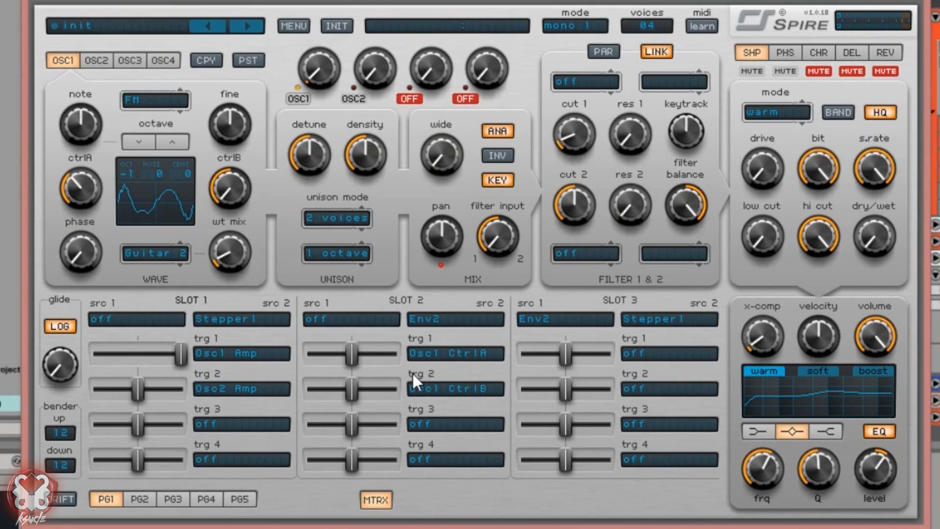
Step: Make Lfo3 slot 3's only source, turning off its first source
left_click(667, 321)
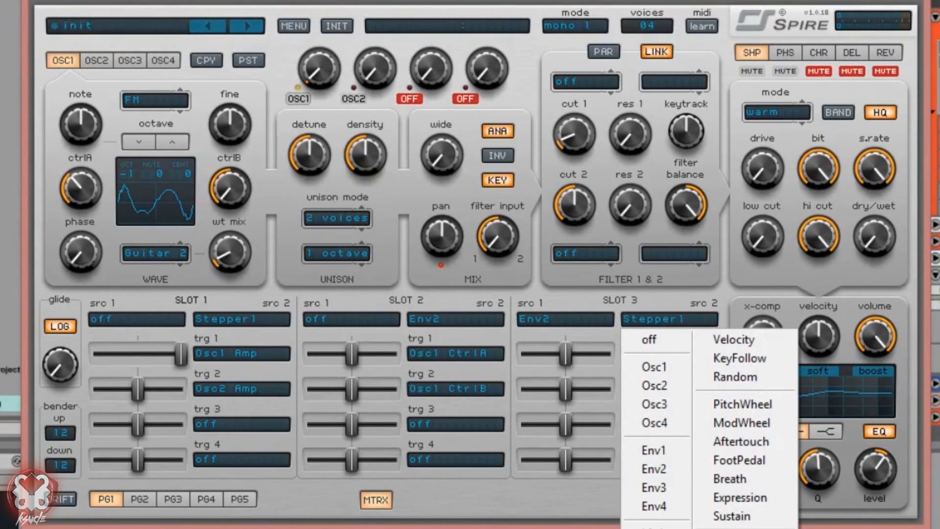
left_click(652, 528)
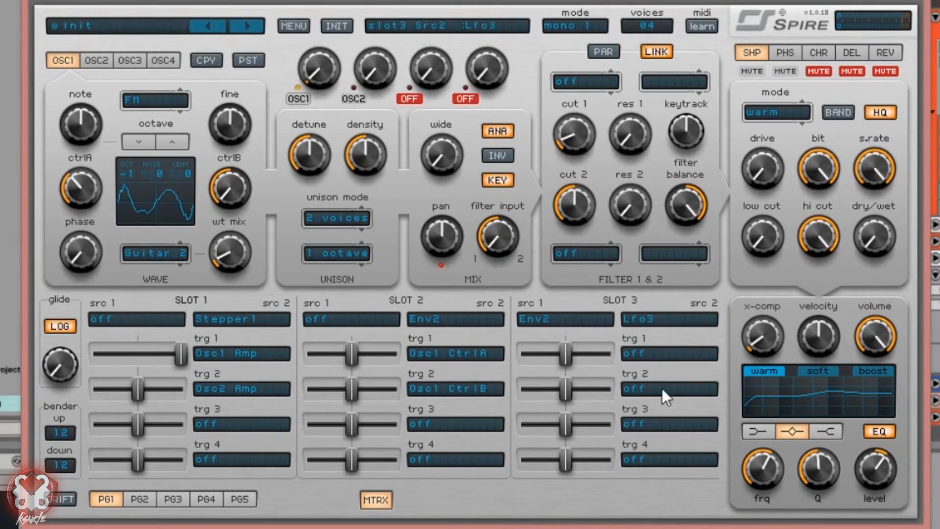
left_click(536, 318)
left_click(543, 331)
Step: Route slot 3's targets to Osc1 CtrlA, Osc1 CtrlB and Osc1 WTMix
left_click(676, 355)
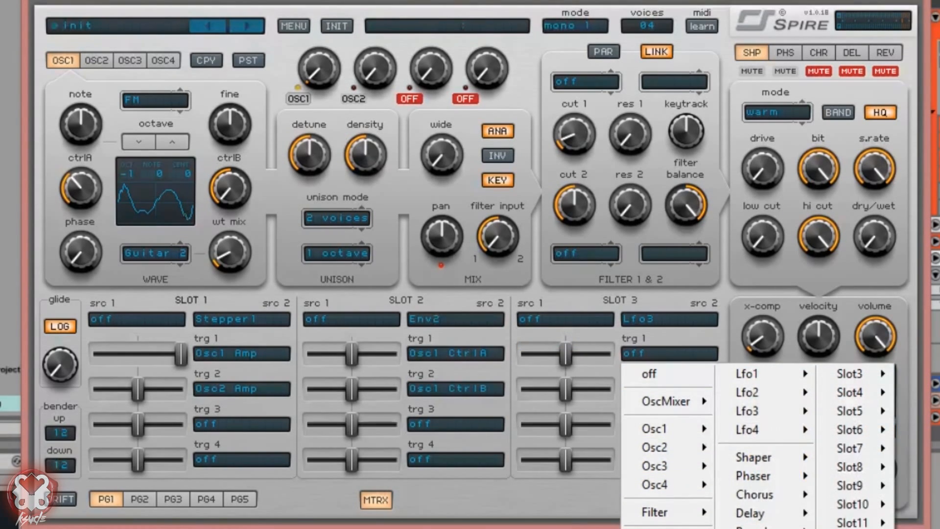
mouse_move(656, 528)
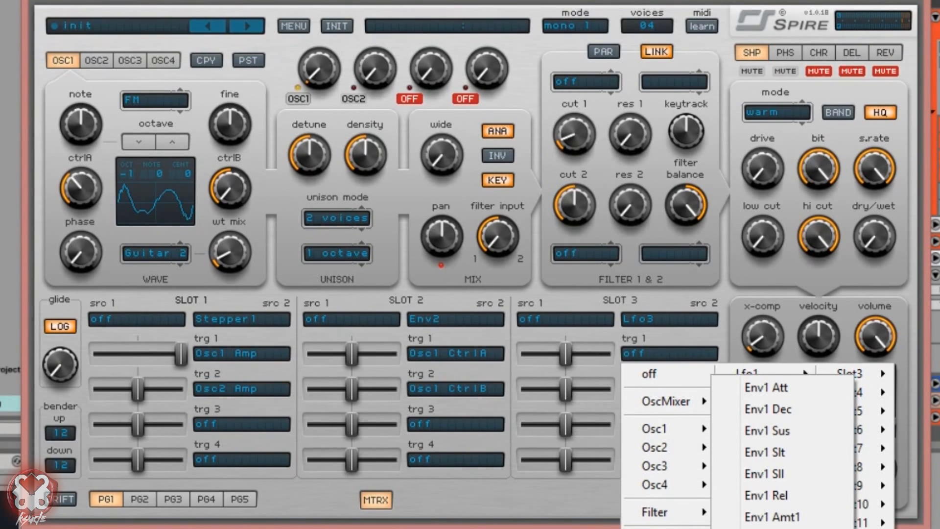
mouse_move(675, 420)
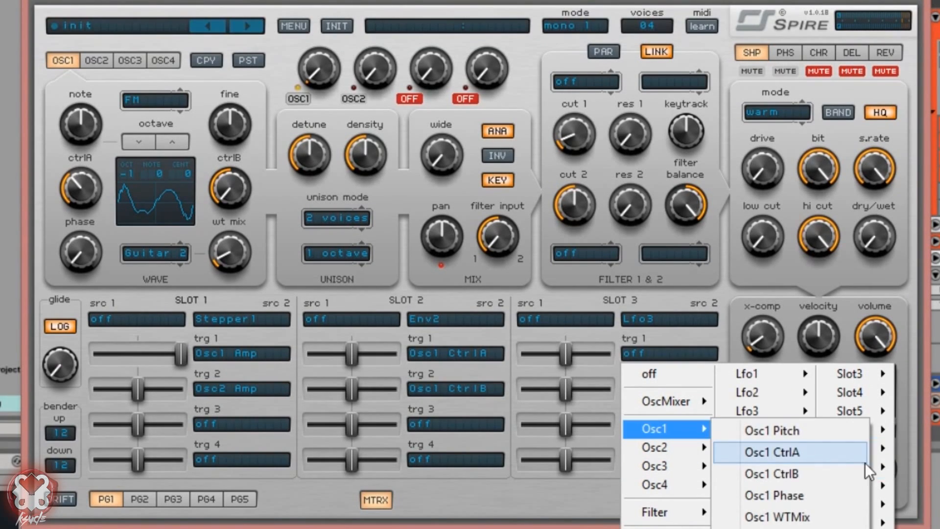
left_click(810, 453)
left_click(661, 387)
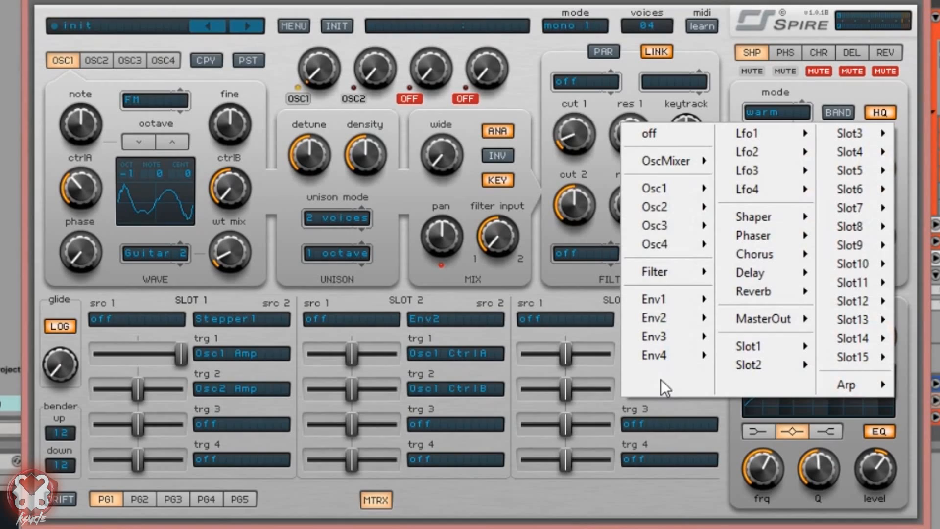
mouse_move(691, 185)
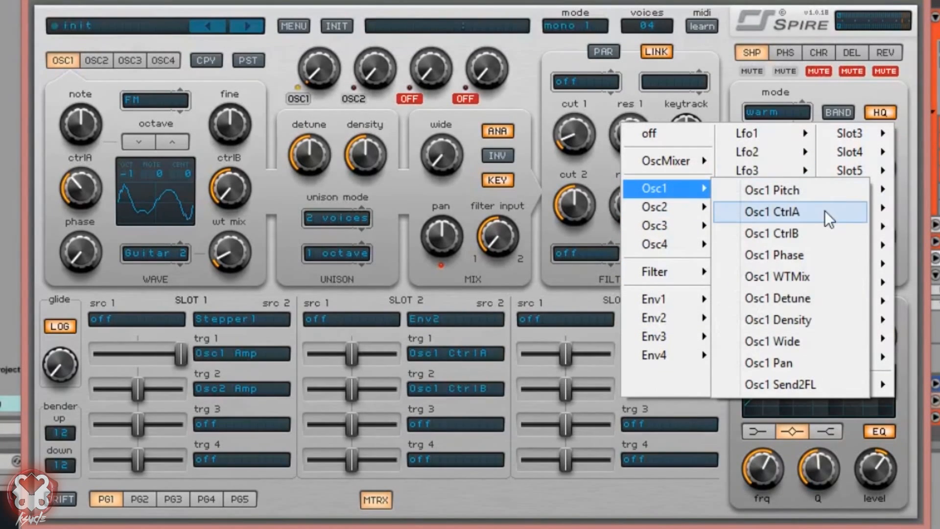
left_click(818, 231)
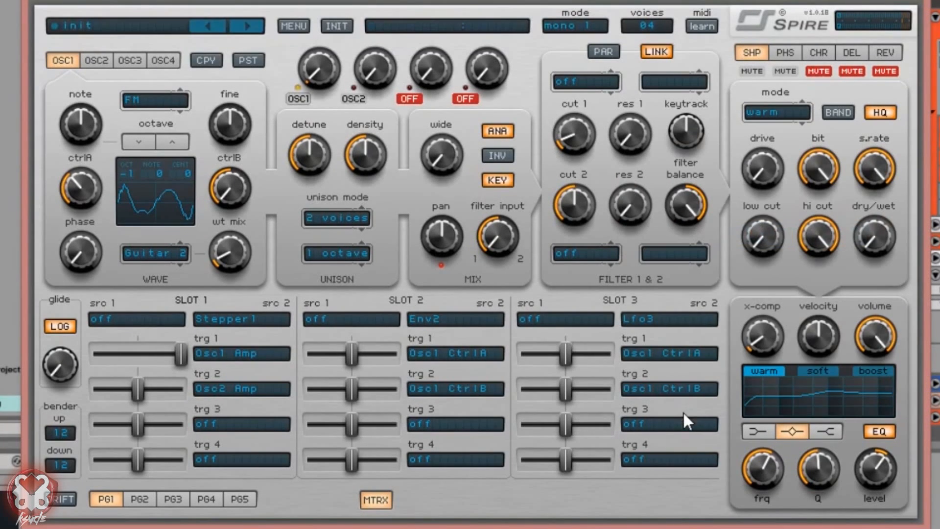
left_click(673, 426)
mouse_move(679, 224)
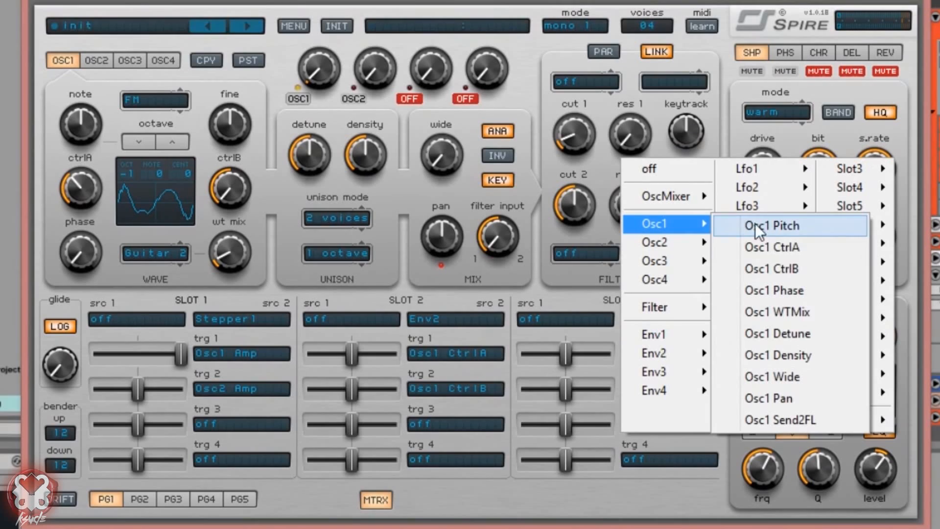
left_click(823, 319)
Step: Add Osc1 WTMix as slot 2's third target and raise its amounts, CtrlA around 909
left_click(444, 423)
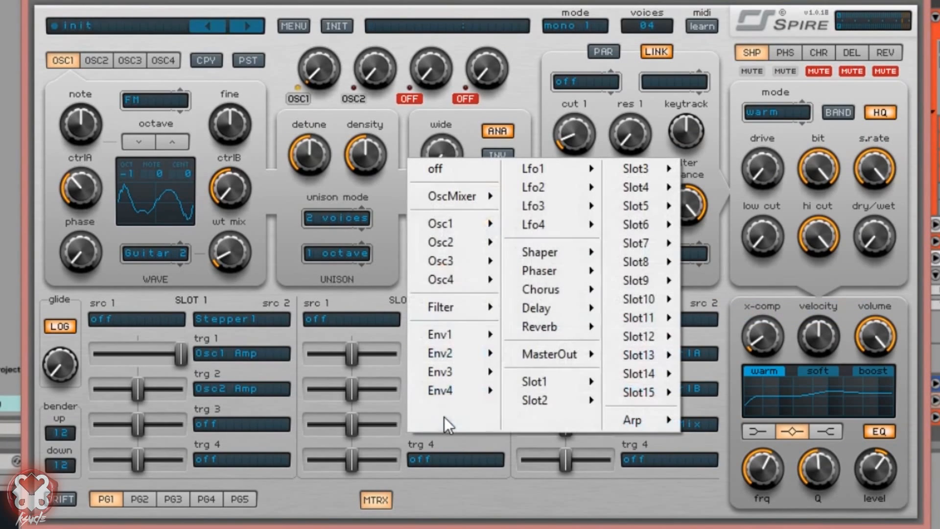
mouse_move(435, 224)
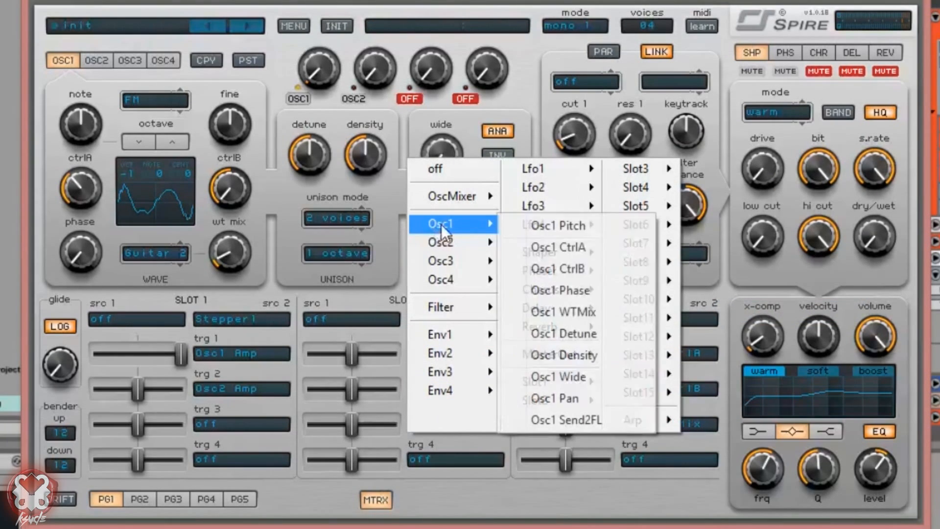
left_click(615, 318)
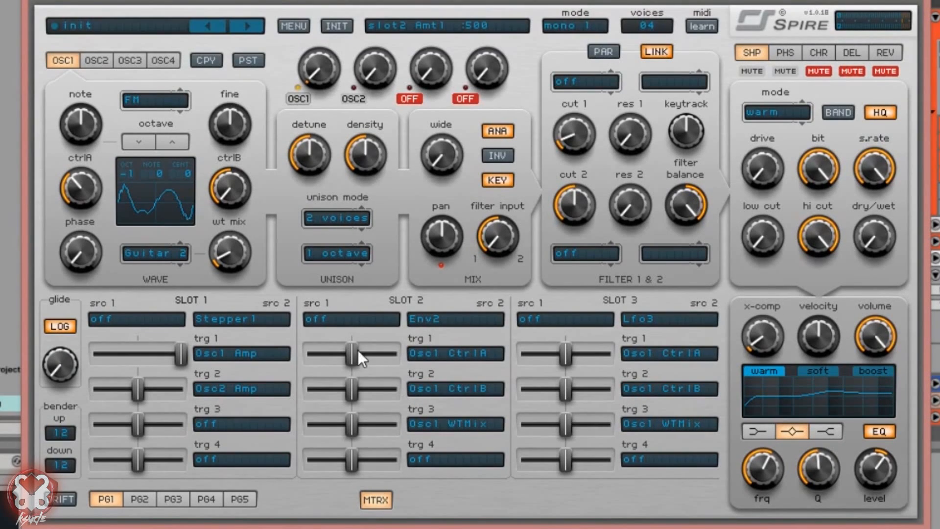
left_click_drag(357, 353, 399, 354)
left_click_drag(352, 388, 383, 390)
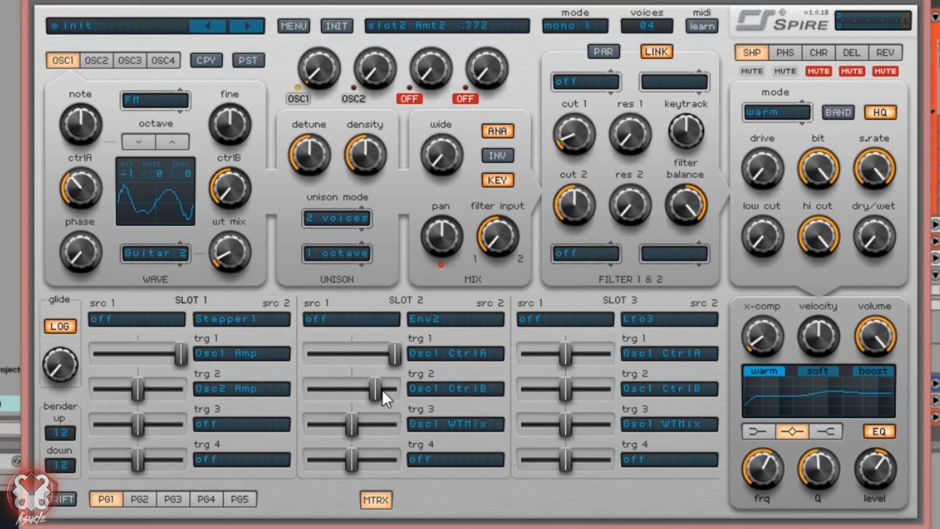
left_click_drag(362, 421, 377, 428)
mouse_move(394, 354)
left_mouse_down()
mouse_move(424, 348)
mouse_move(383, 353)
mouse_move(392, 350)
left_mouse_up()
Step: Give Envelope 2 zero sustain and a 459 attack, then show the matrix again
left_click(383, 502)
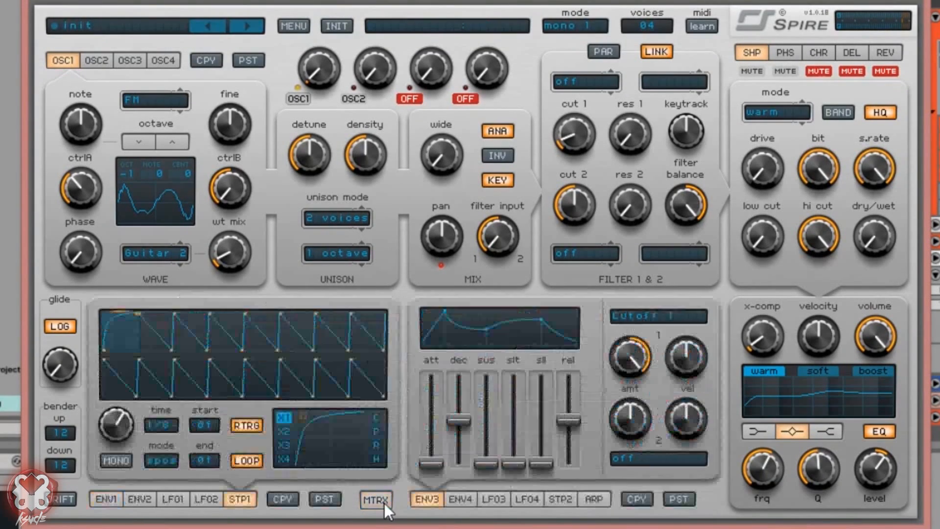
left_click(140, 498)
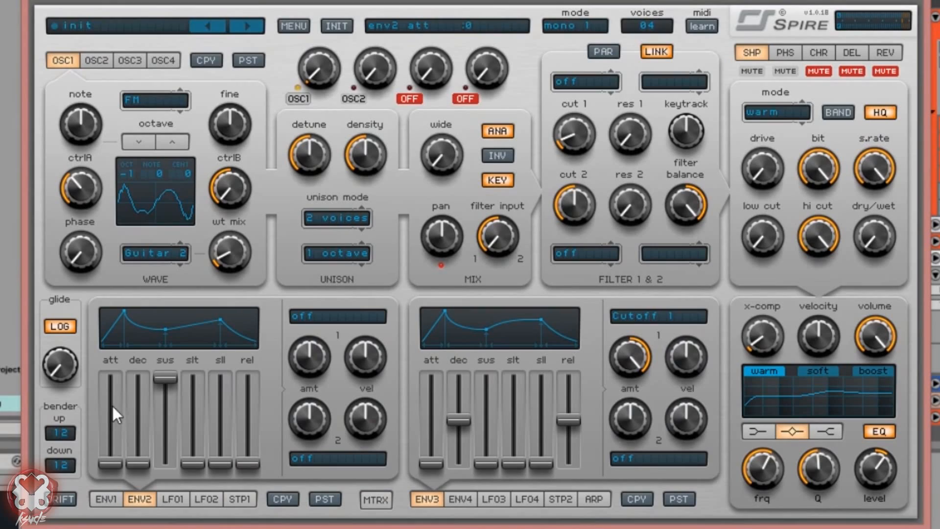
left_click_drag(110, 464, 147, 451)
left_click_drag(168, 382, 110, 424)
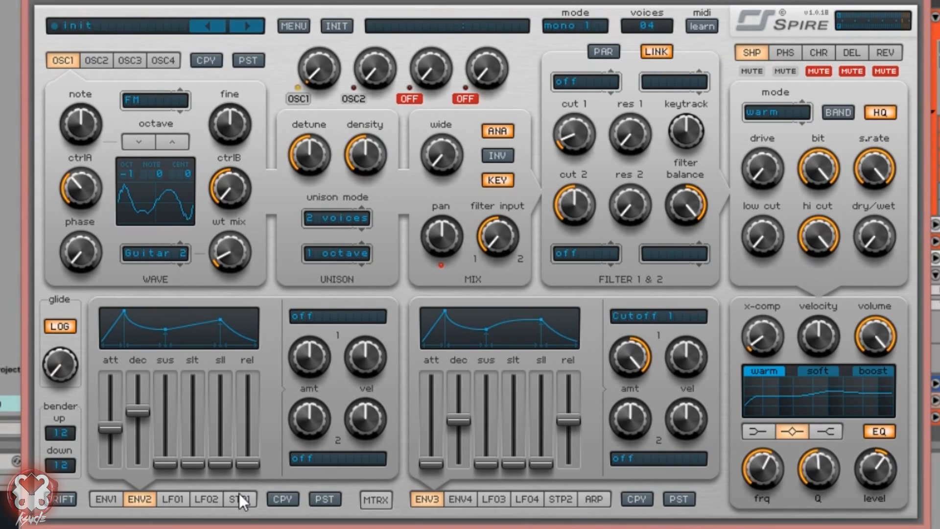
left_click_drag(114, 433, 112, 459)
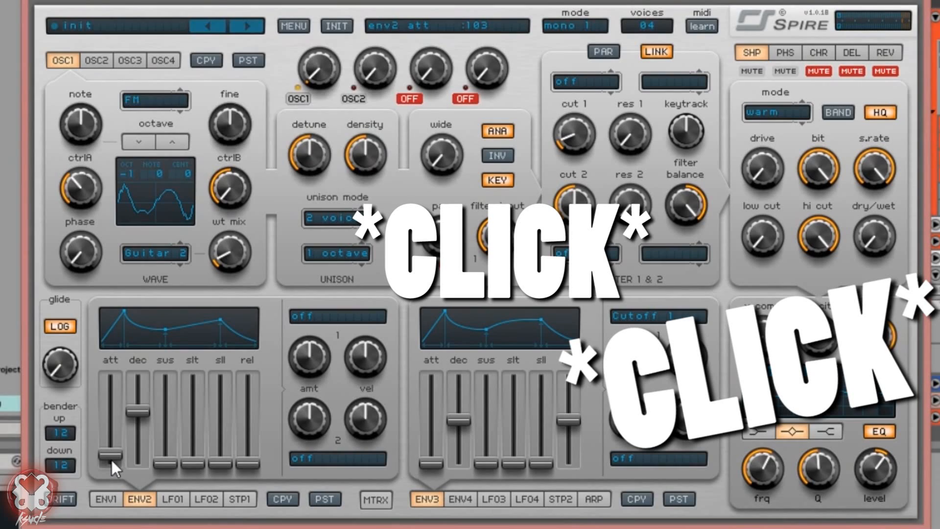
left_click_drag(115, 457, 125, 429)
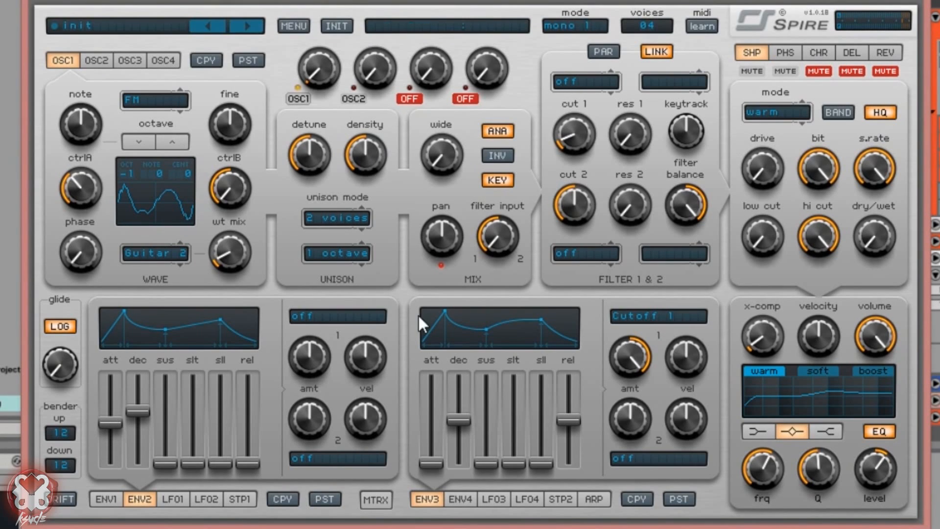
left_click(377, 499)
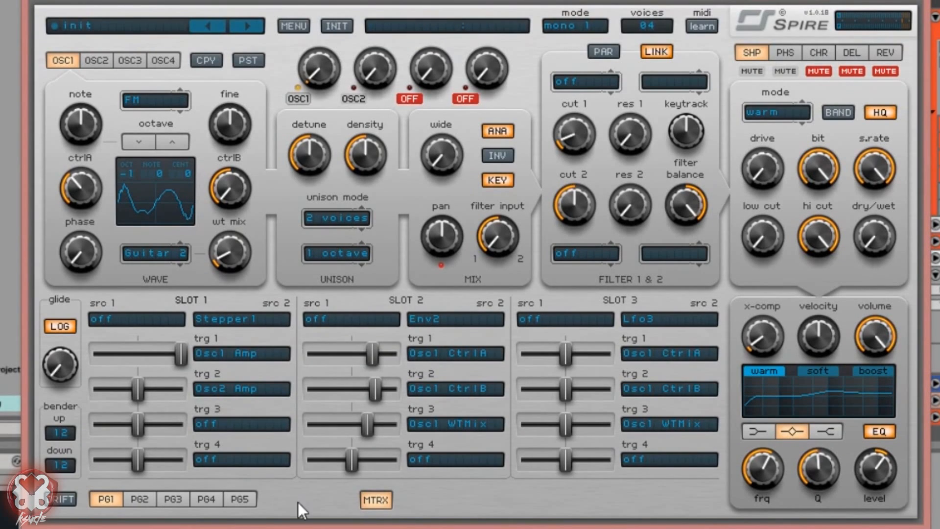
Step: Rebalance slot 2's Env2 amounts: lower WTMix, centre CtrlB, and raise CtrlA to about 840
left_click(380, 498)
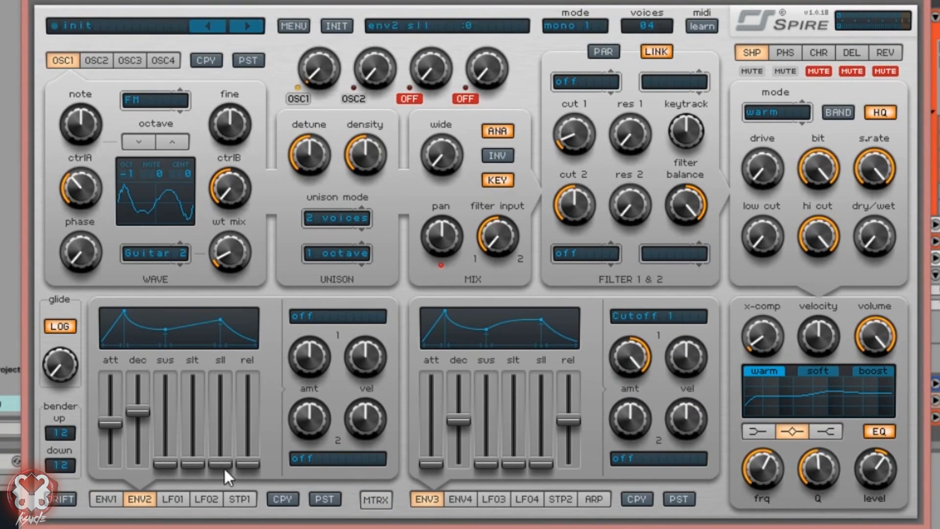
left_click(378, 500)
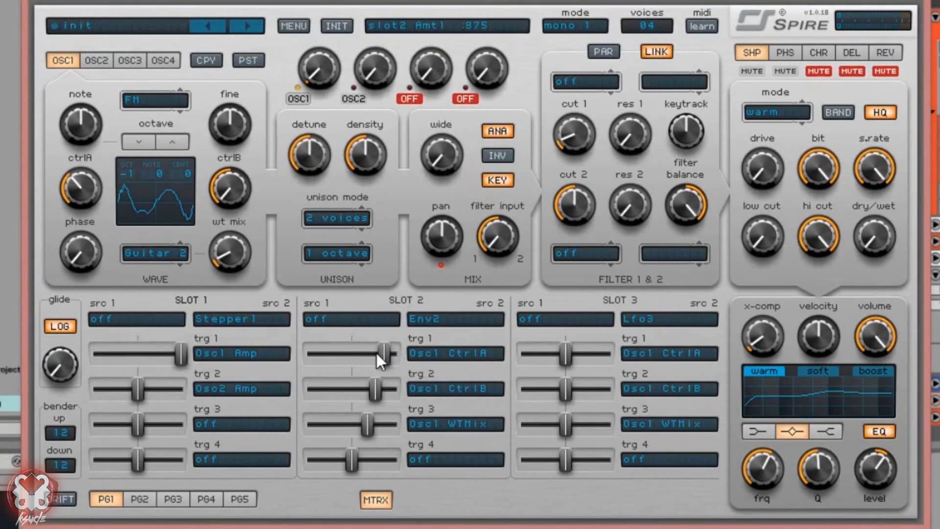
left_click_drag(369, 353, 368, 353)
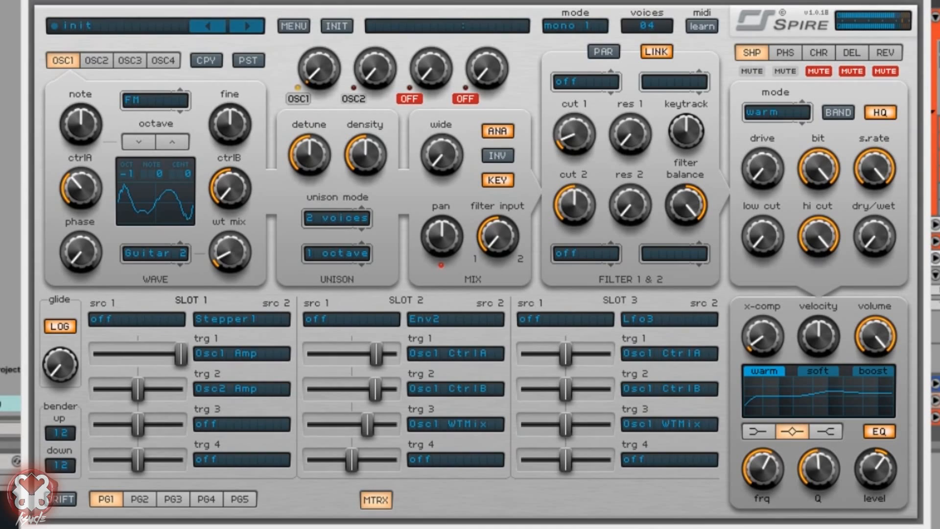
mouse_move(381, 358)
left_mouse_down()
mouse_move(398, 357)
mouse_move(368, 350)
left_mouse_up()
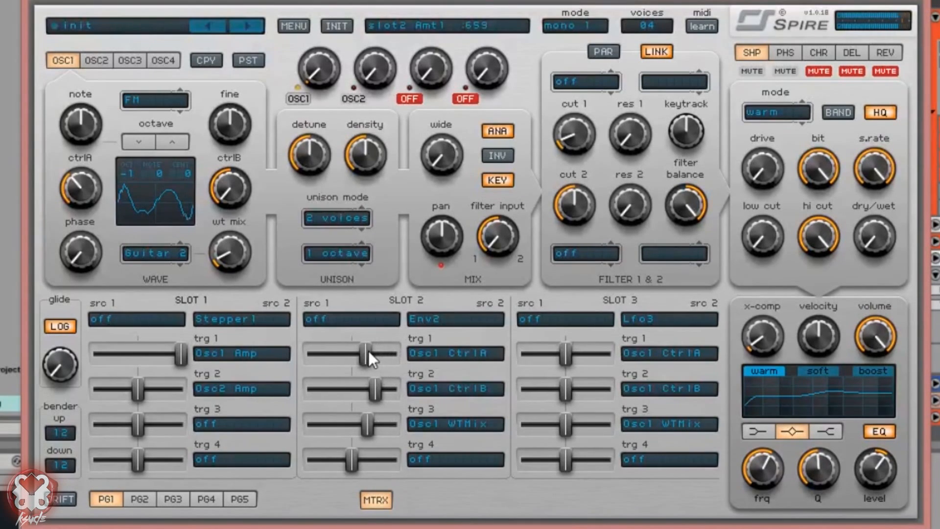
double_click(370, 384)
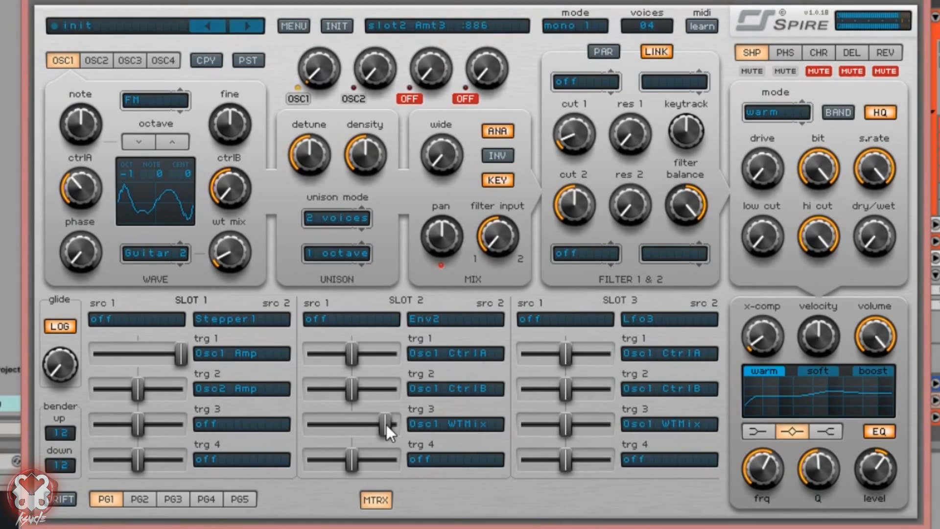
left_click_drag(378, 424, 324, 426)
mouse_move(364, 390)
left_mouse_down()
mouse_move(377, 390)
mouse_move(361, 393)
mouse_move(368, 392)
left_mouse_up()
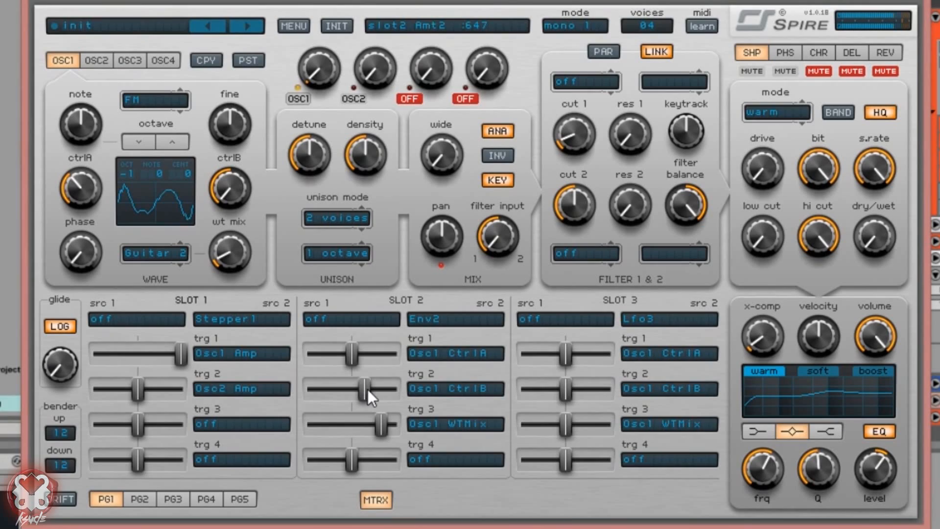
double_click(365, 389)
left_click_drag(346, 357, 367, 358)
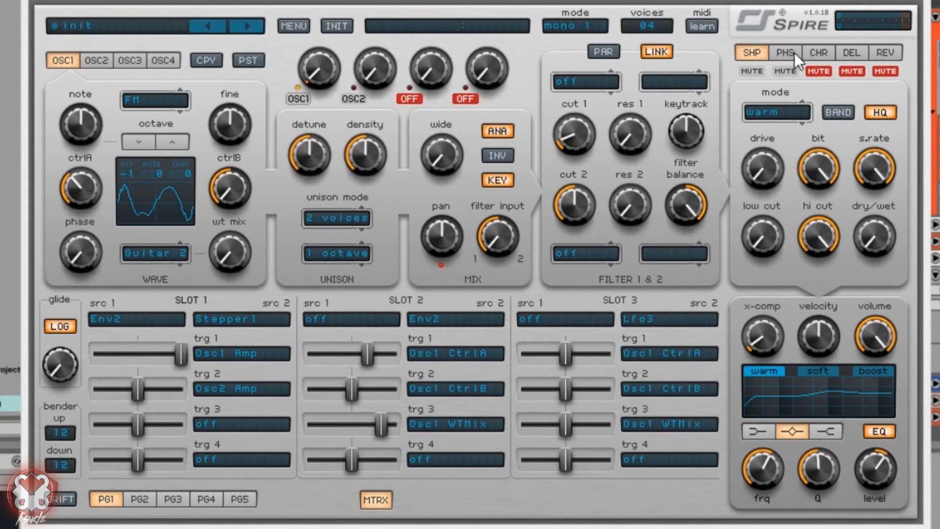
Step: Turn up the shaper drive and low cut, and raise its dry/wet to 635
left_click_drag(763, 168, 831, 42)
left_click_drag(776, 241, 842, 89)
left_click_drag(879, 240, 864, 39)
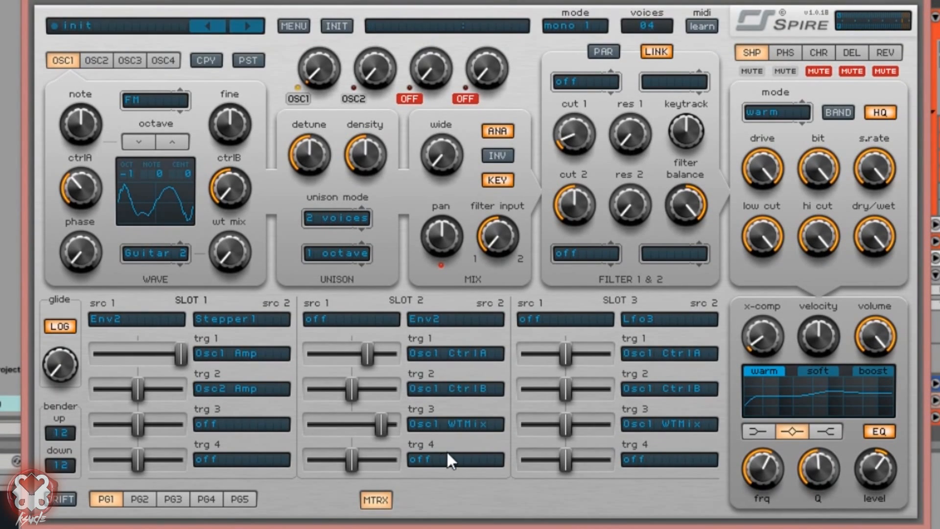
Step: Route slot 1's third target to Shaper > Shp LowCut, leaving the fourth target unchanged
left_click(274, 424)
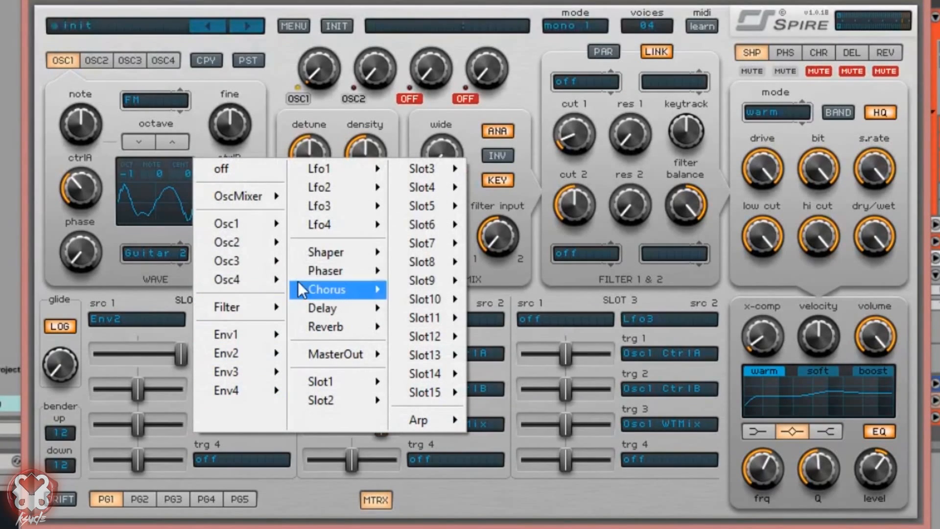
mouse_move(362, 252)
left_click(467, 345)
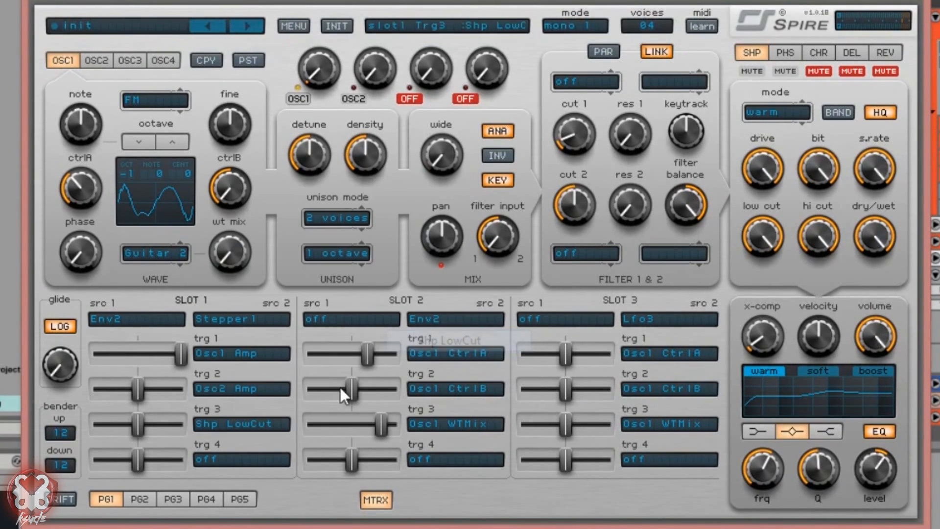
left_click(241, 462)
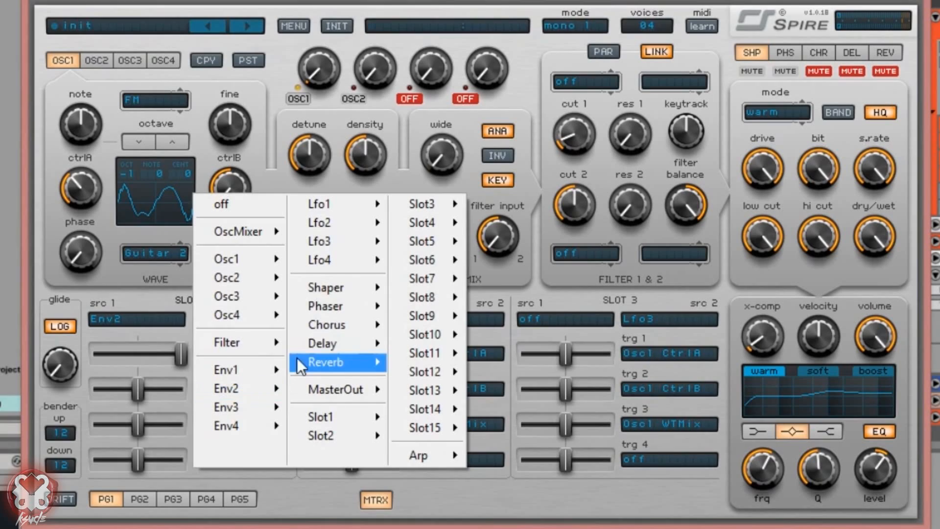
mouse_move(343, 291)
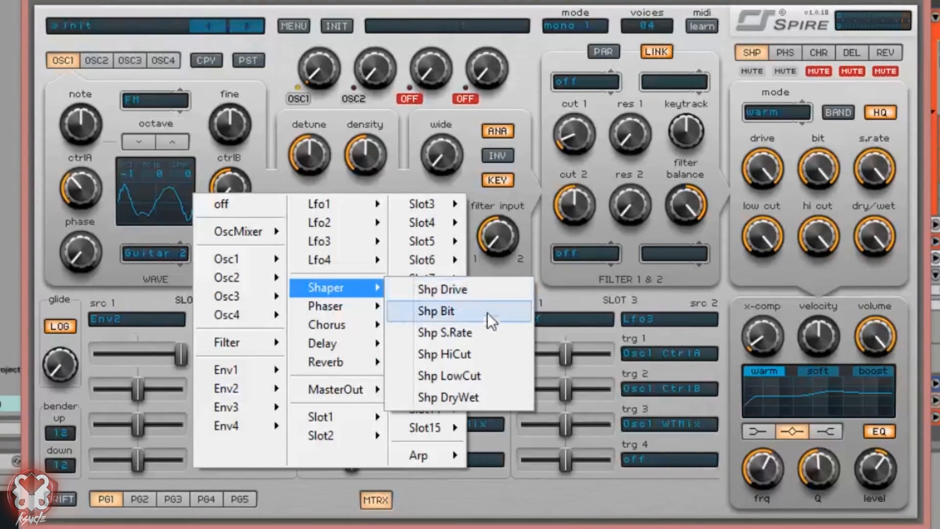
left_click(510, 481)
Step: Set the Shp LowCut modulation amount to 136 and the shaper low cut to 260
left_click_drag(750, 214, 774, 350)
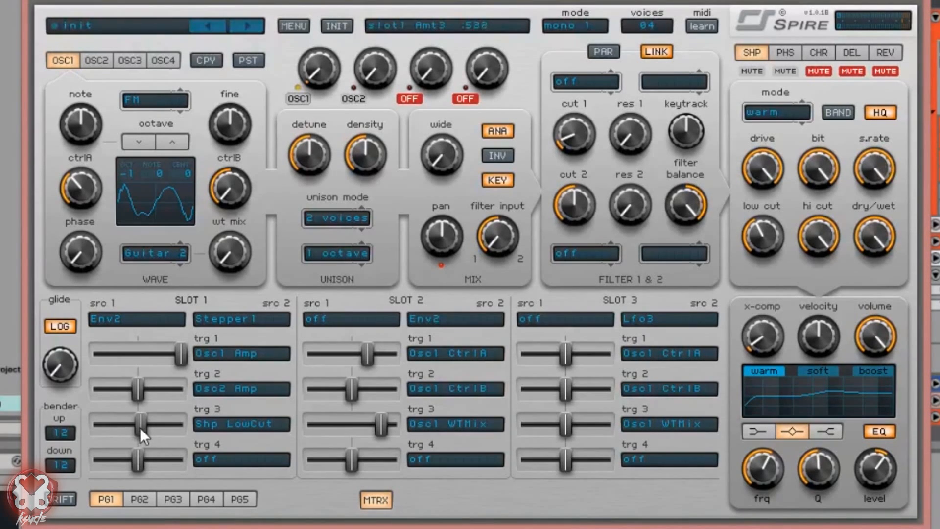
left_click_drag(147, 428, 159, 428)
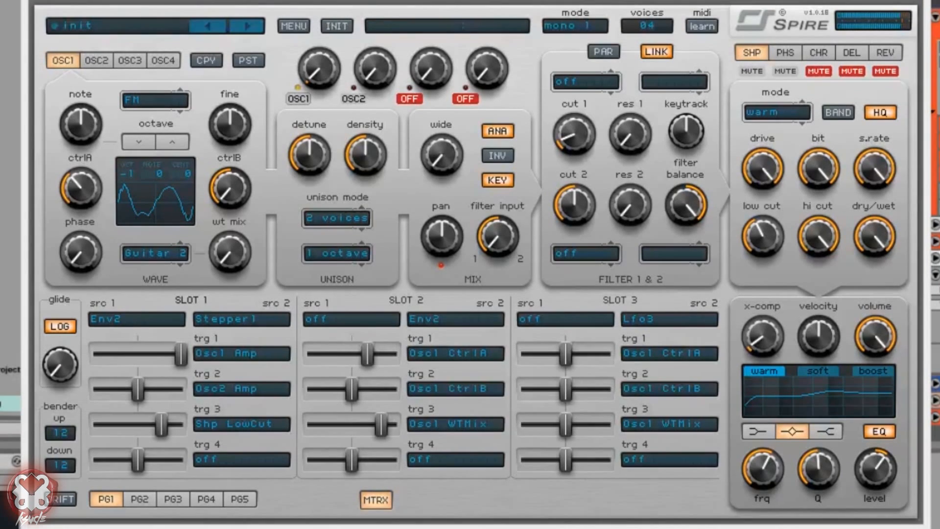
left_click_drag(161, 424, 189, 427)
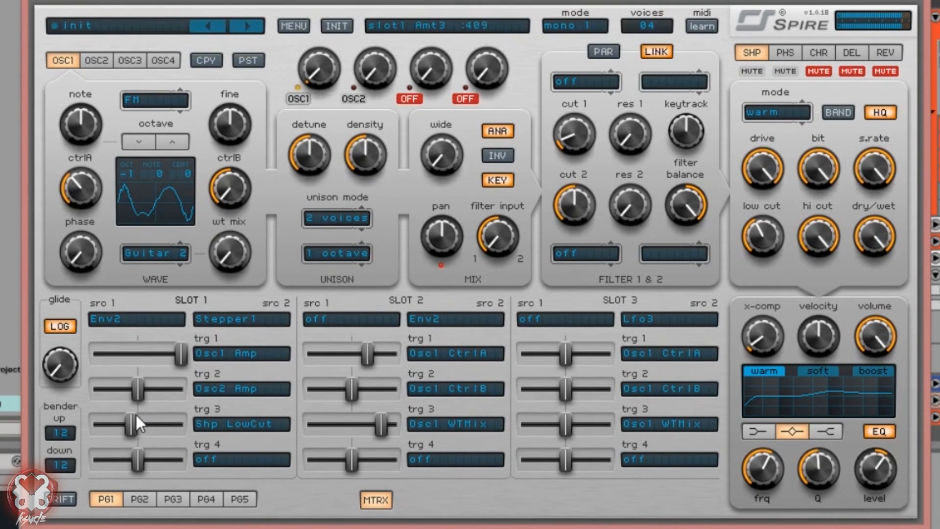
left_click_drag(162, 412, 169, 412)
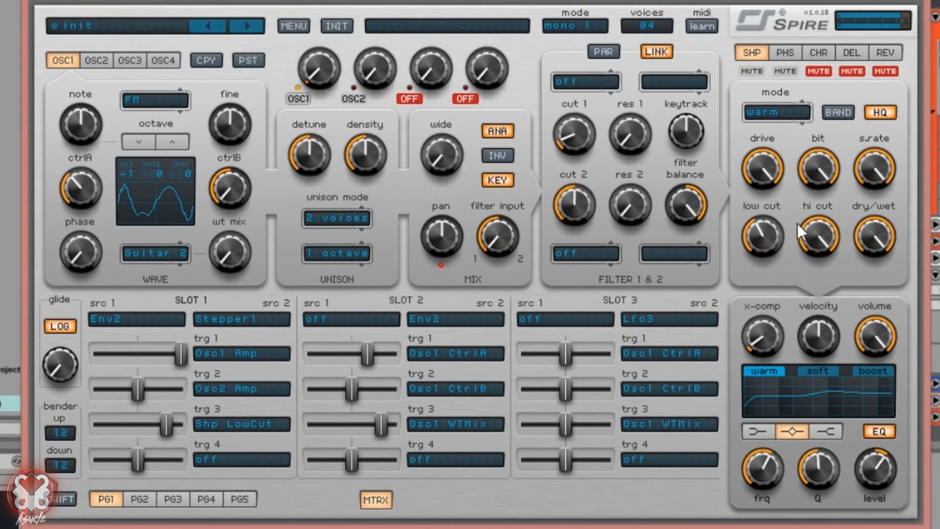
left_click_drag(767, 230, 776, 202)
left_click_drag(165, 426, 104, 426)
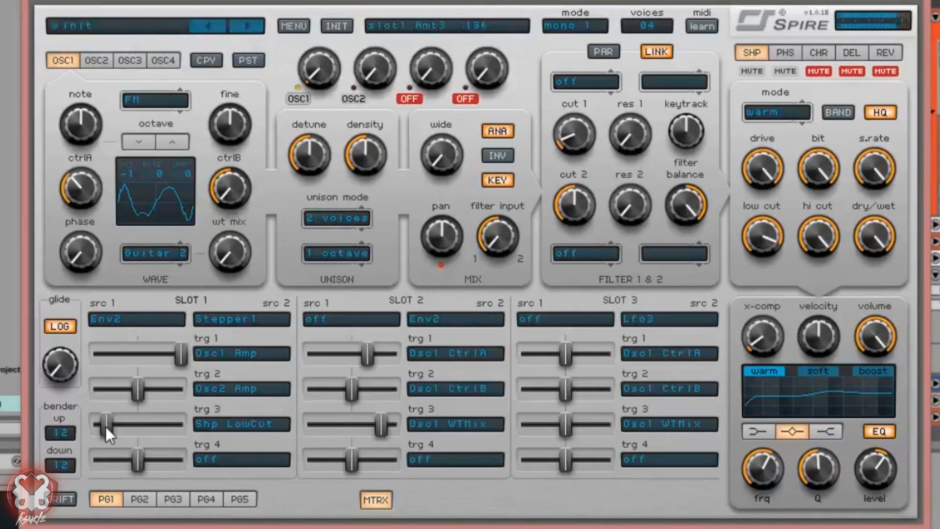
left_click_drag(772, 226, 751, 339)
Step: Lower the shaper hi cut, switch its mode to fbtri, and set the Shp LowCut amount to 465
left_click(821, 244)
left_click_drag(821, 245, 840, 260)
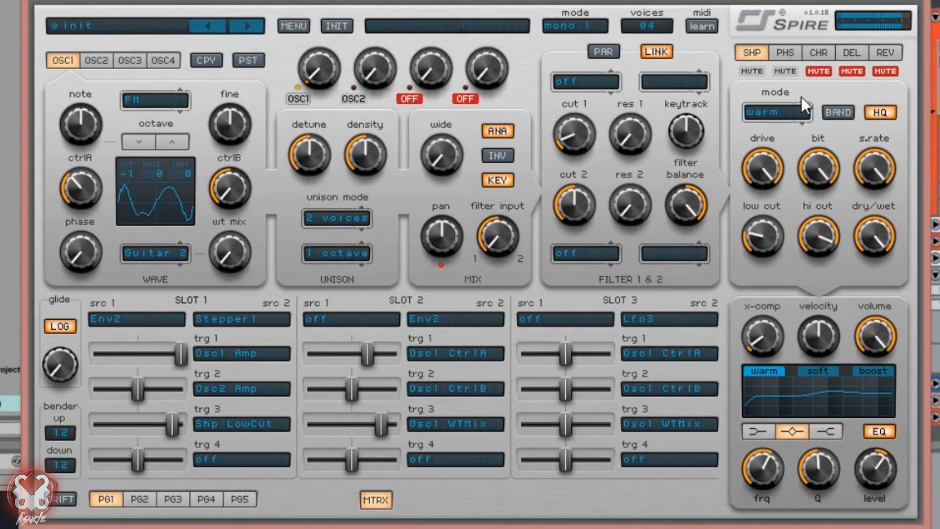
left_click_drag(802, 93, 806, 13)
mouse_move(174, 426)
left_mouse_down()
mouse_move(143, 423)
mouse_move(176, 420)
left_mouse_up()
left_click_drag(773, 234, 768, 225)
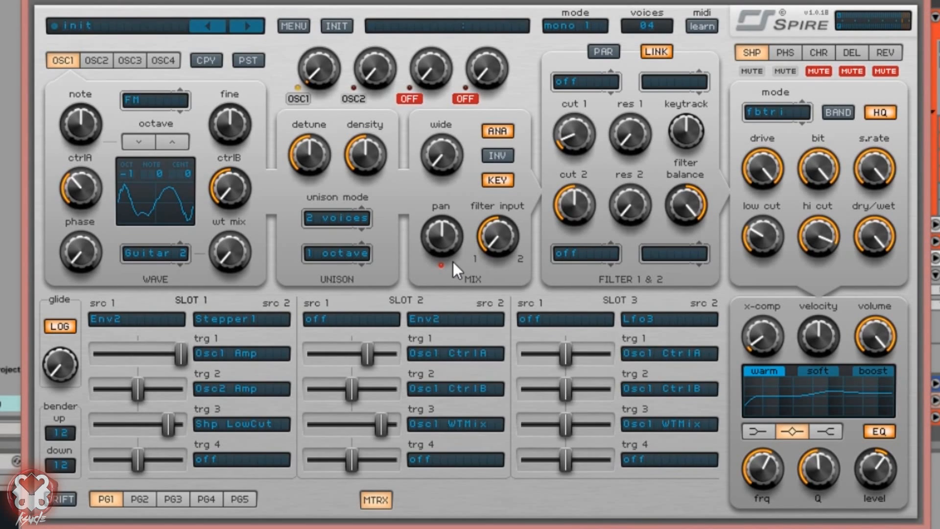
Step: Set filter 1 to perfecto in Peak mode and raise filter 2's resonance to 285
left_click(785, 57)
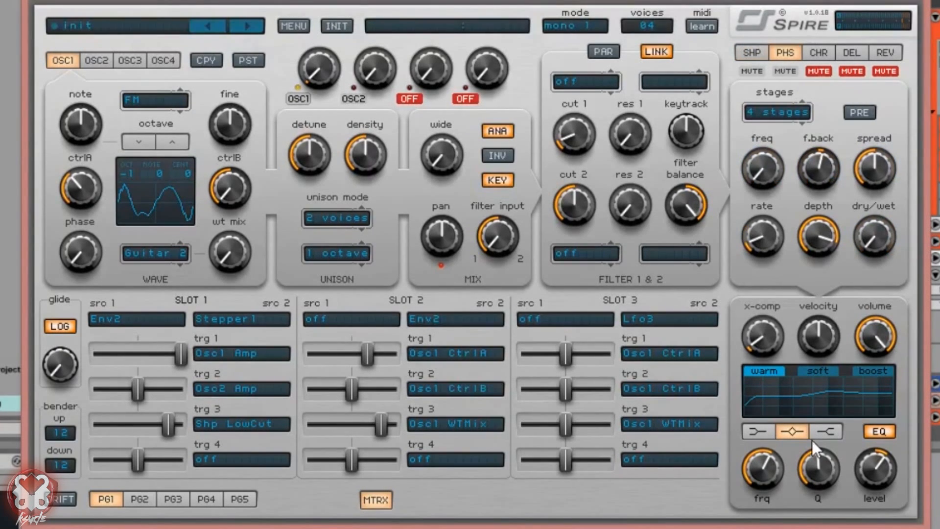
left_click(595, 253)
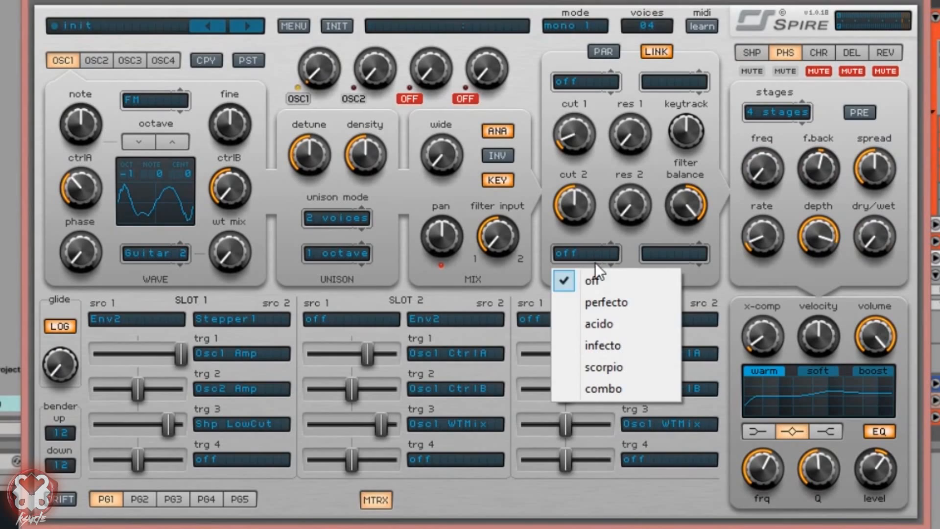
left_click(619, 308)
left_click(676, 253)
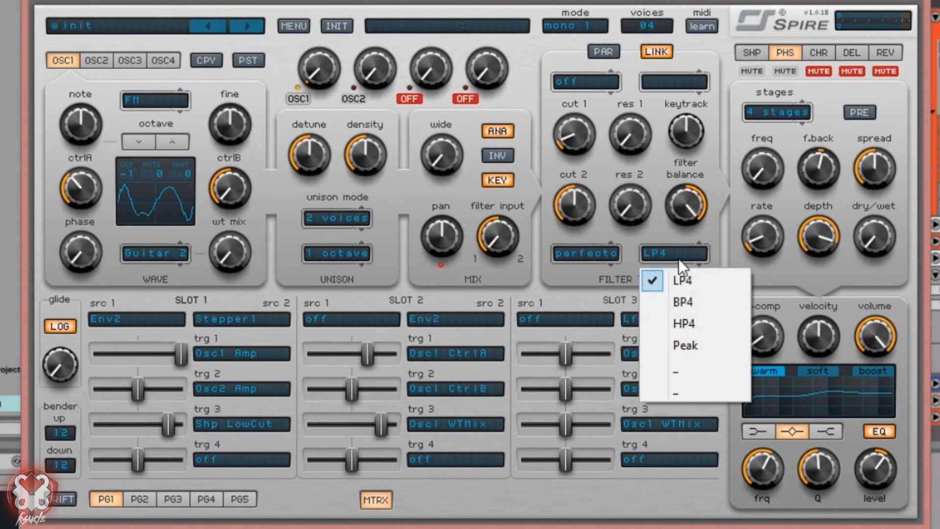
left_click(699, 345)
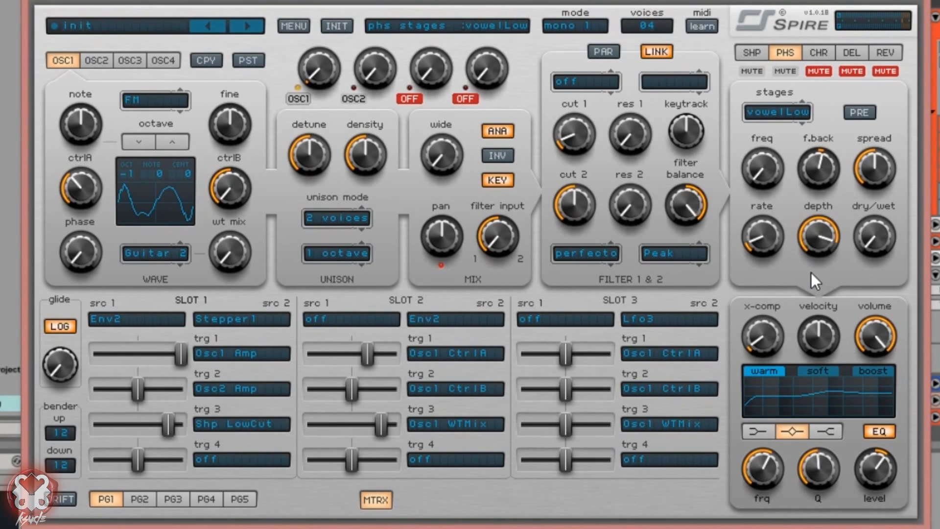
left_click_drag(643, 204, 609, 192)
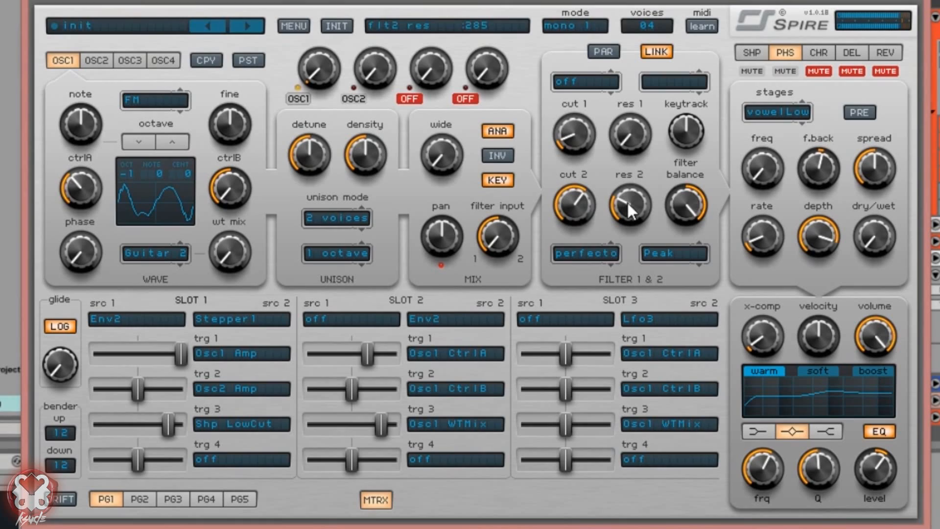
Step: Route slot 2's fourth target to Filter > Cutoff 2 with a high amount
left_click(449, 457)
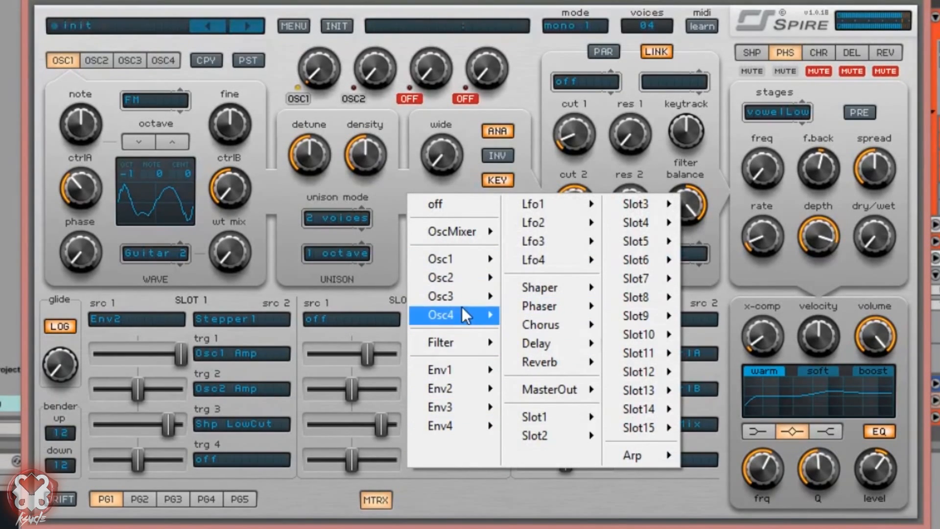
mouse_move(465, 339)
left_click(565, 378)
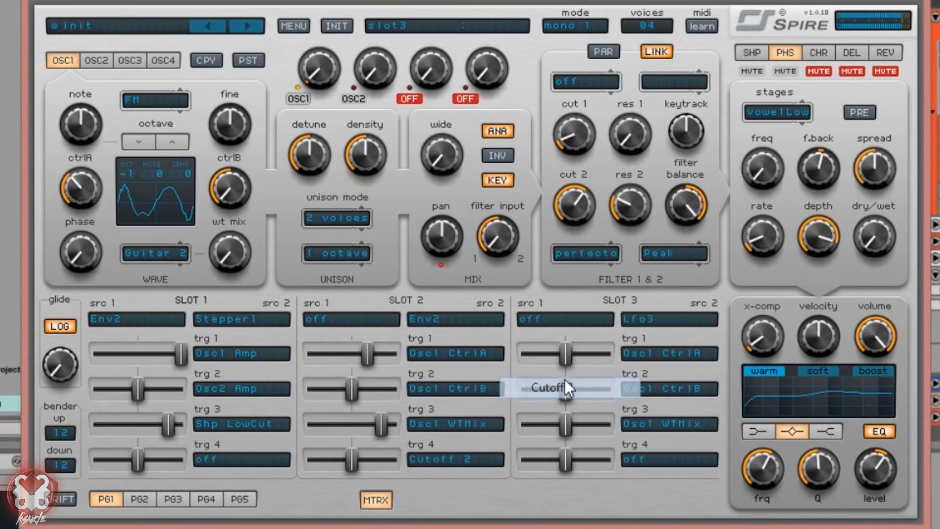
left_click_drag(352, 459, 388, 456)
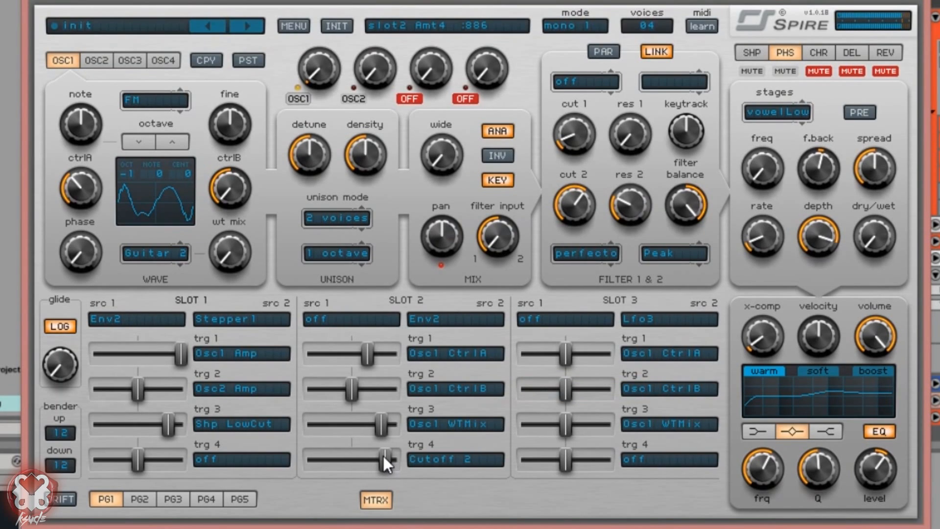
Step: Reshape the EQ mid band's Q, level and frequency with warm and soft modes on
left_click_drag(825, 469, 885, 430)
left_click_drag(765, 459, 770, 477)
left_click(826, 373)
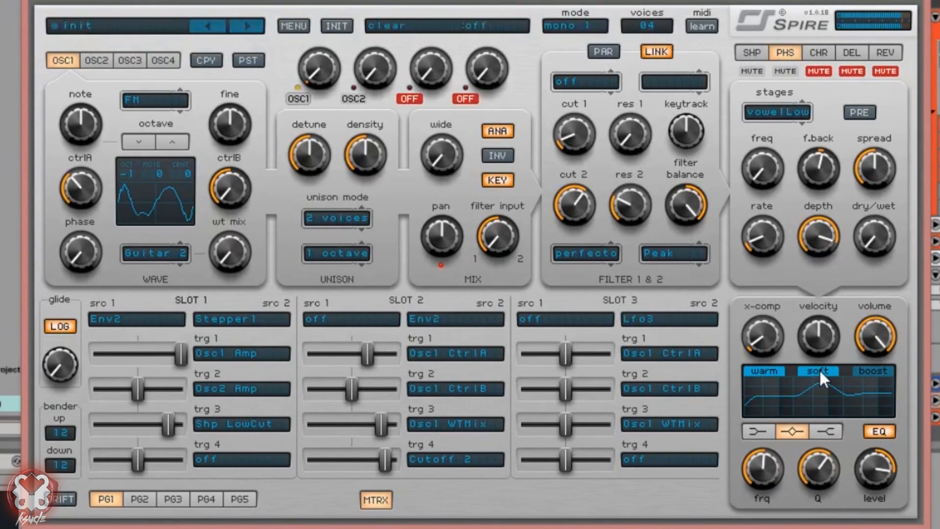
left_click(764, 371)
left_click_drag(769, 462, 769, 470)
left_click_drag(876, 470, 883, 492)
left_click_drag(764, 463, 774, 454)
left_click_drag(874, 455, 883, 444)
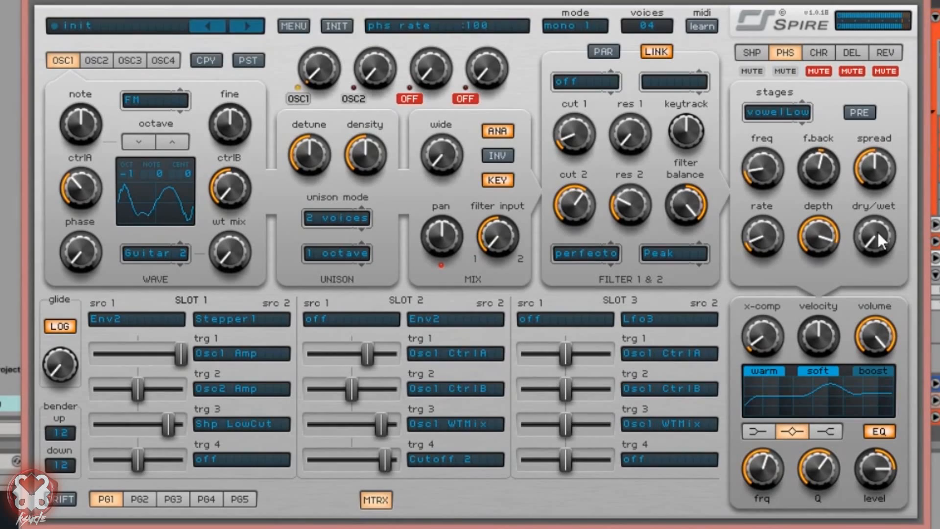
Step: Make the phaser fully wet with PRE on, maximum depth, and frequency about 615
left_click_drag(874, 237, 823, 200)
left_click(860, 113)
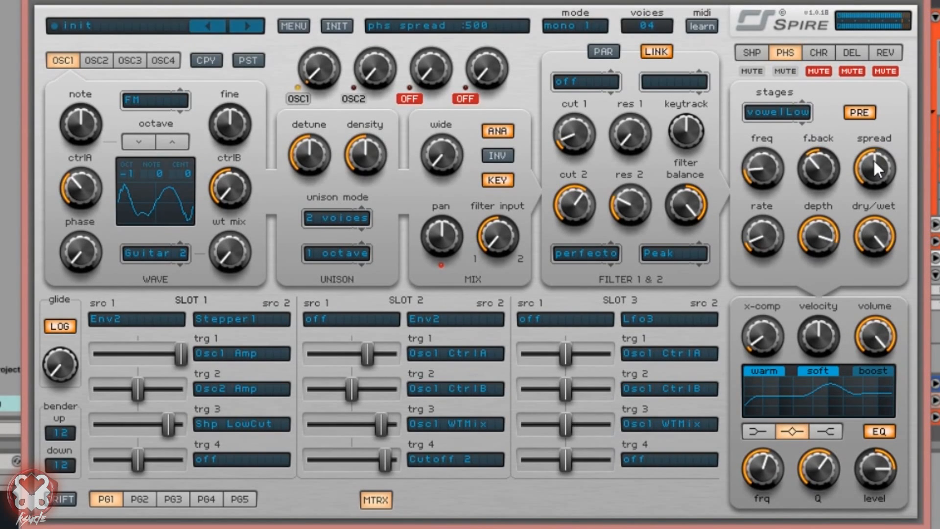
left_click_drag(817, 238, 815, 227)
left_click_drag(769, 172, 826, 179)
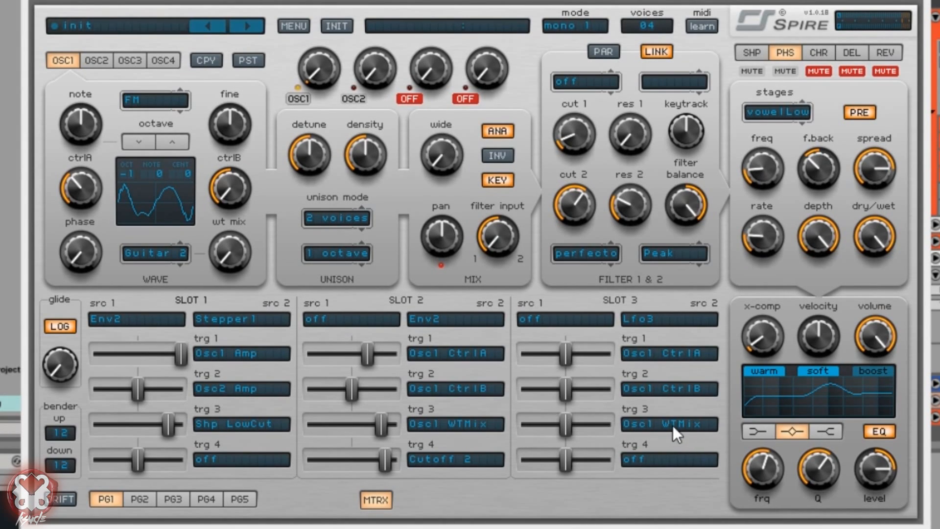
Step: Make Env2 slot 3's second source and clear its first two oscillator targets
left_click(646, 321)
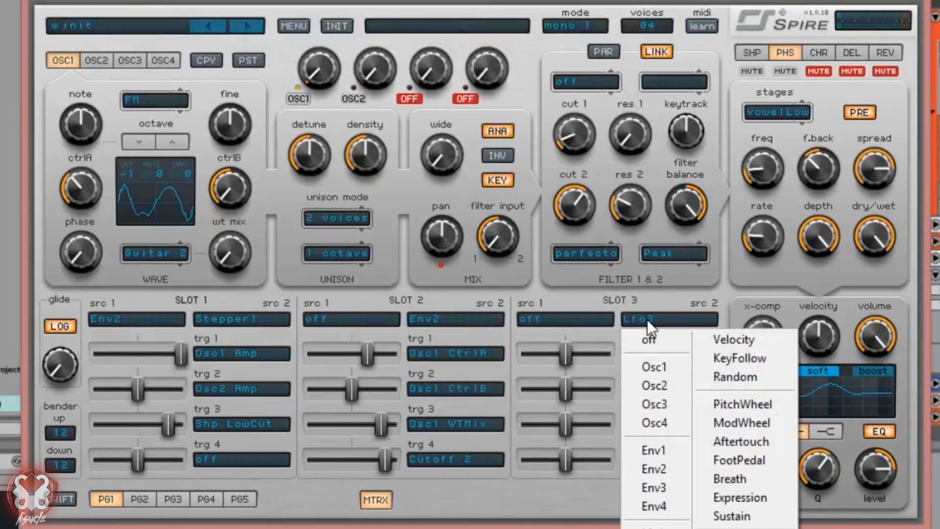
left_click(659, 471)
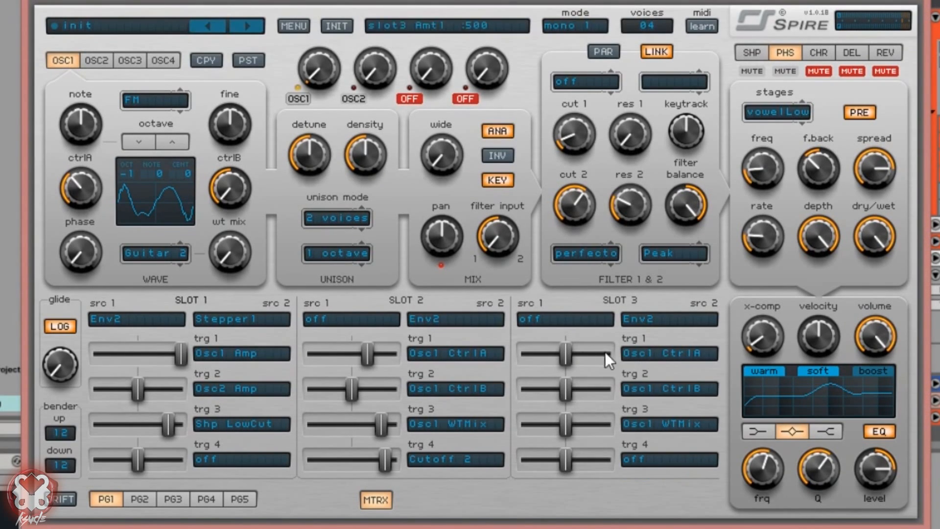
left_click(651, 352)
left_click(675, 373)
left_click(666, 386)
left_click(669, 138)
Step: Route slot 3 to Phs Freq and Phs F.Back, with Stepper1 as first source and trg 3 off
left_click(667, 354)
mouse_move(778, 472)
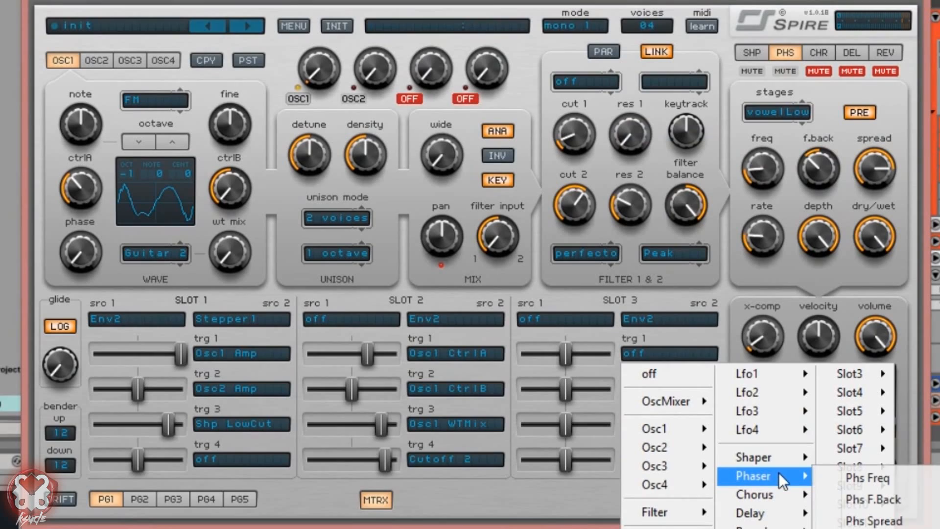
left_click(834, 473)
left_click(636, 393)
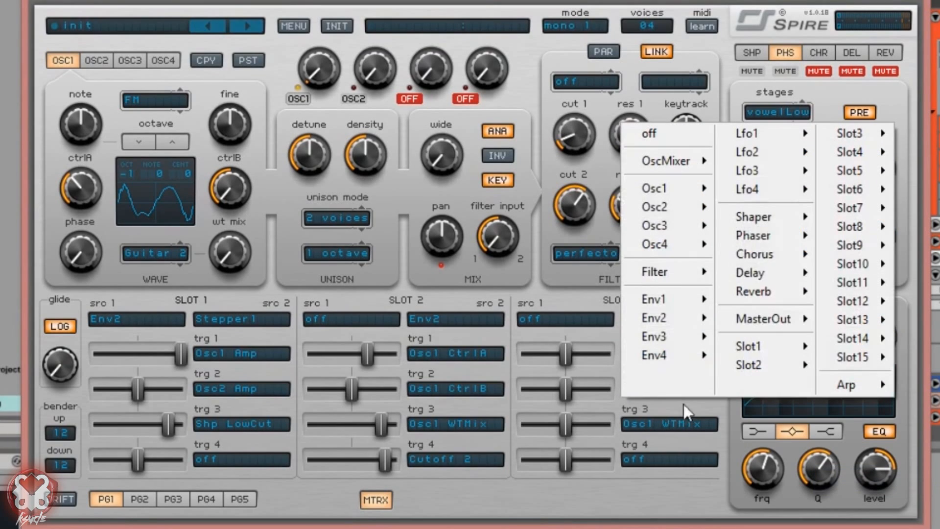
mouse_move(773, 238)
left_click(886, 258)
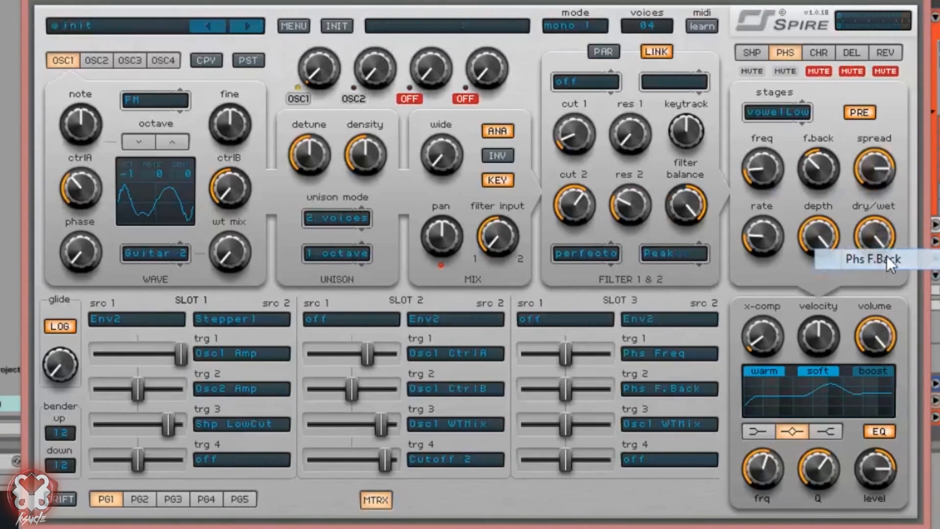
left_click(592, 320)
left_click(601, 523)
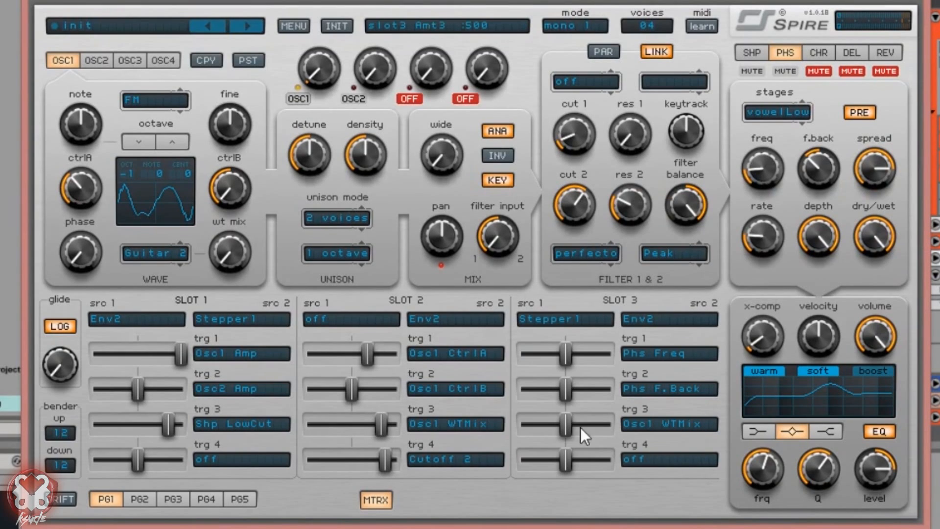
left_click(662, 429)
left_click(661, 171)
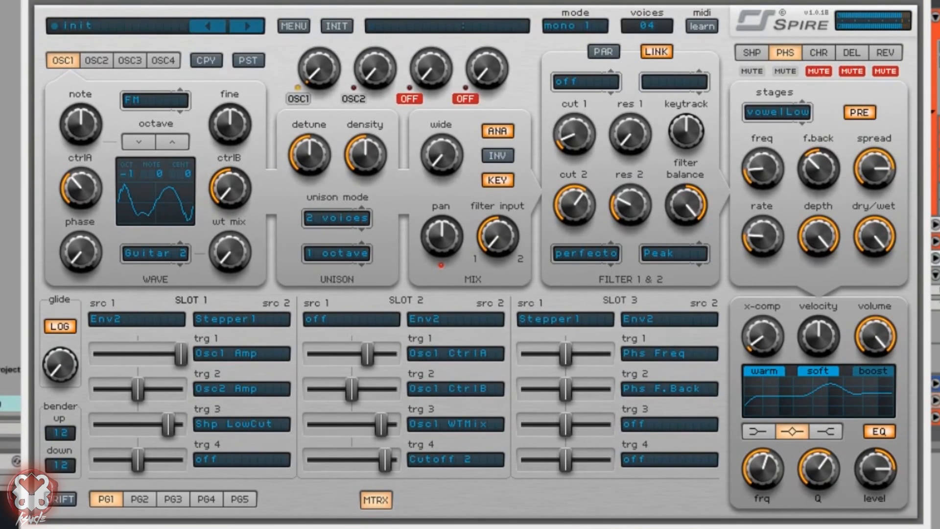
Step: Raise slot 3's Phs Freq and Phs F.Back amounts (feedback 886), resetting source 1 to off
left_click_drag(566, 353, 542, 359)
left_click(560, 321)
left_click(559, 337)
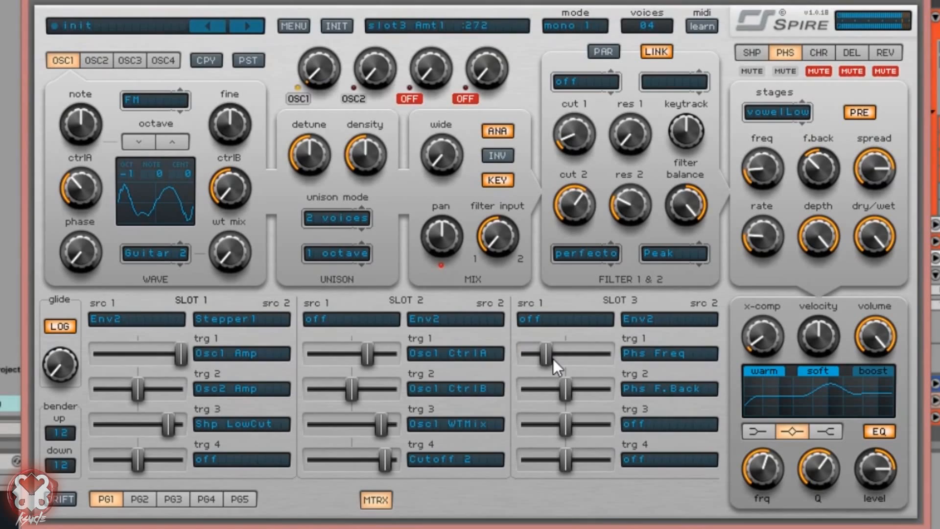
left_click_drag(566, 388, 601, 388)
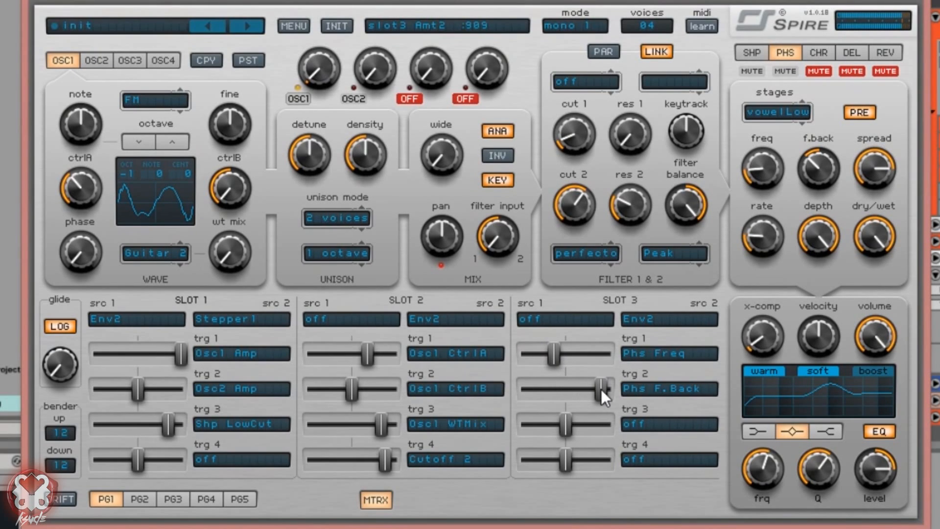
left_click_drag(542, 396, 594, 416)
left_click_drag(599, 387, 555, 398)
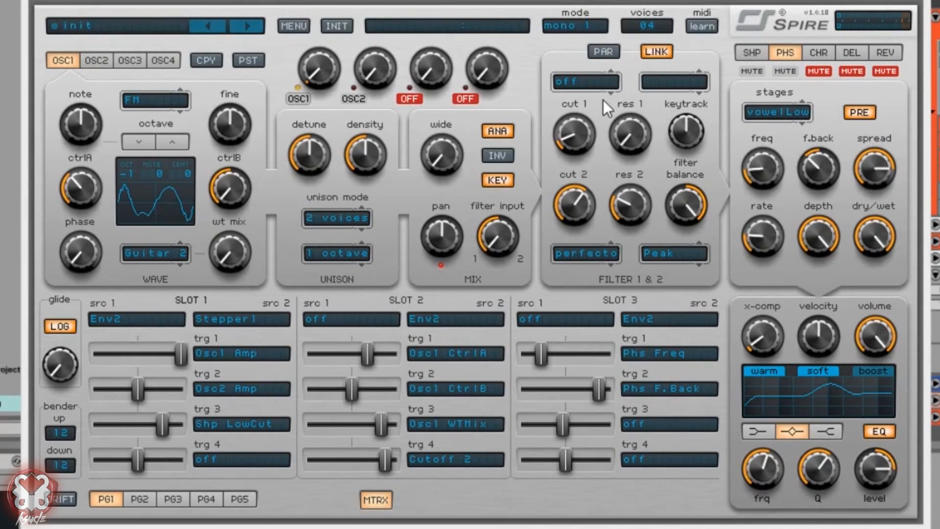
Step: Set filter 1 to the combo type with resonance about 645 and cutoff about 250
left_click(595, 83)
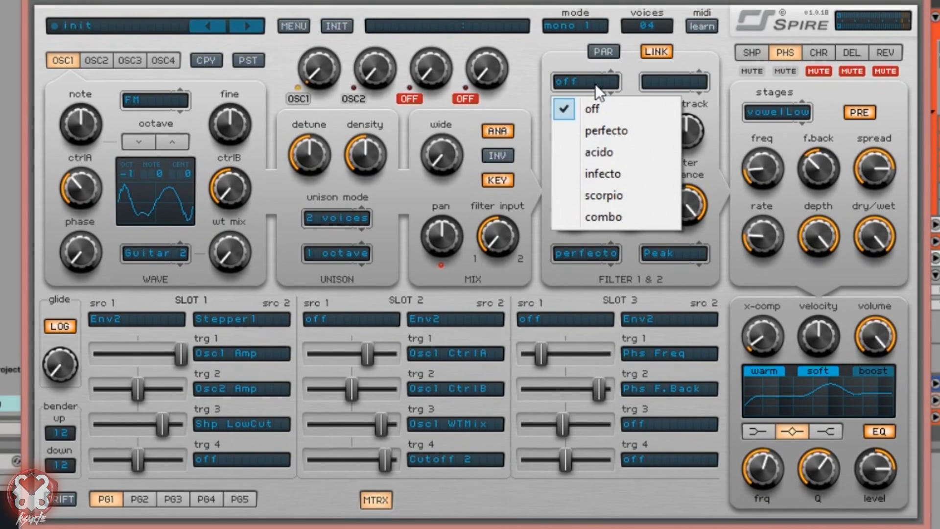
left_click(615, 211)
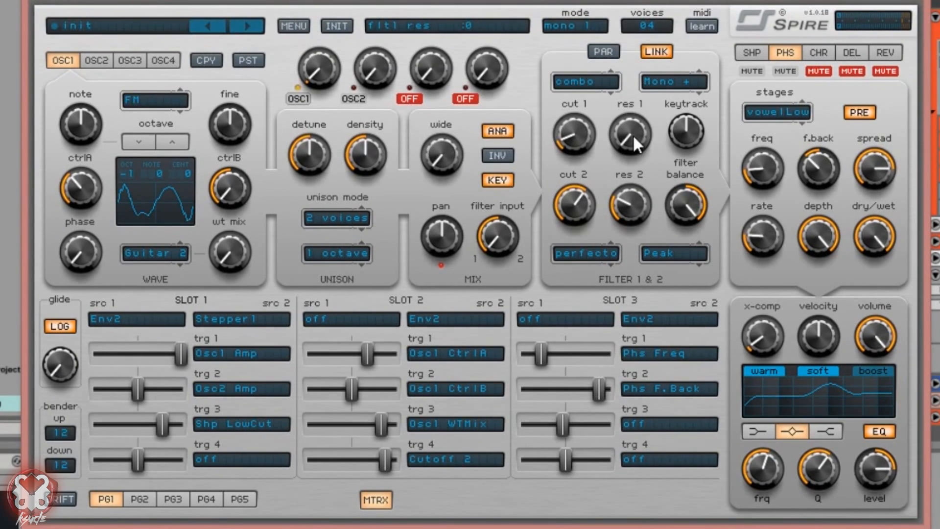
left_click_drag(618, 126, 631, 2)
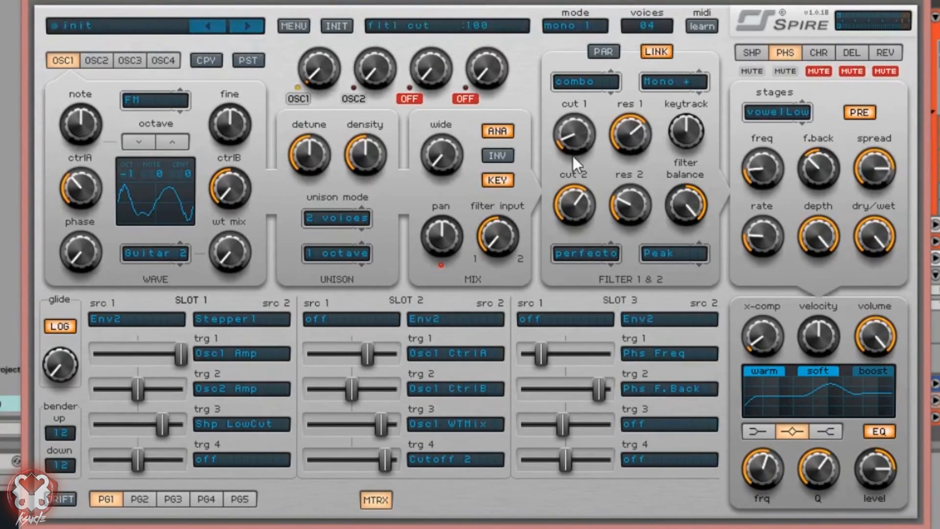
left_click_drag(572, 106, 590, 126)
Step: Route slot 3's third target to Filter > Cutoff 1 and settle its amount around 170
left_click(666, 426)
mouse_move(707, 306)
left_click(756, 307)
left_click_drag(568, 425, 611, 424)
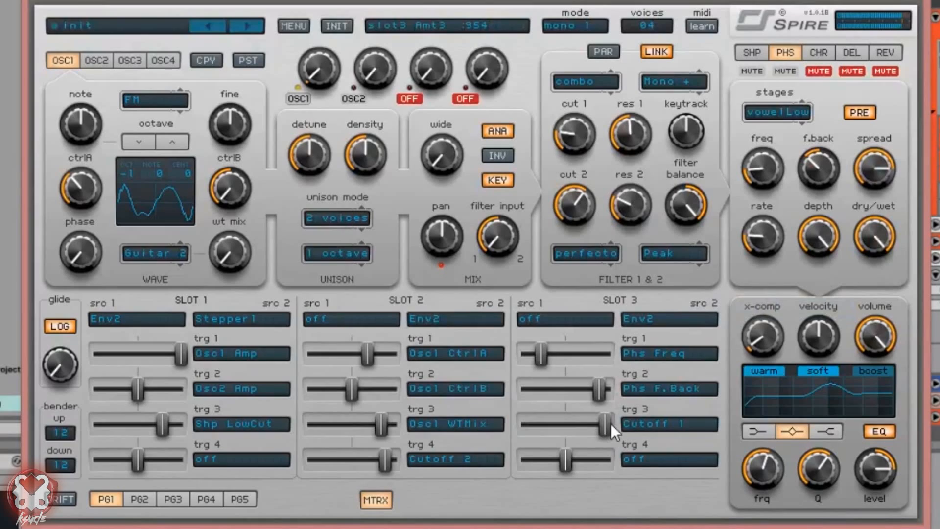
left_click_drag(557, 432, 594, 422)
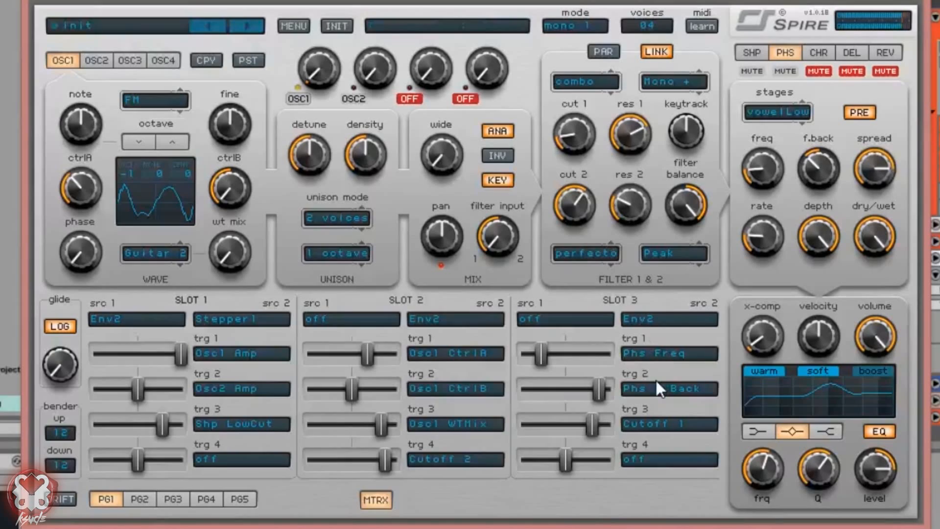
mouse_move(593, 424)
left_mouse_down()
mouse_move(537, 427)
mouse_move(581, 429)
left_mouse_up()
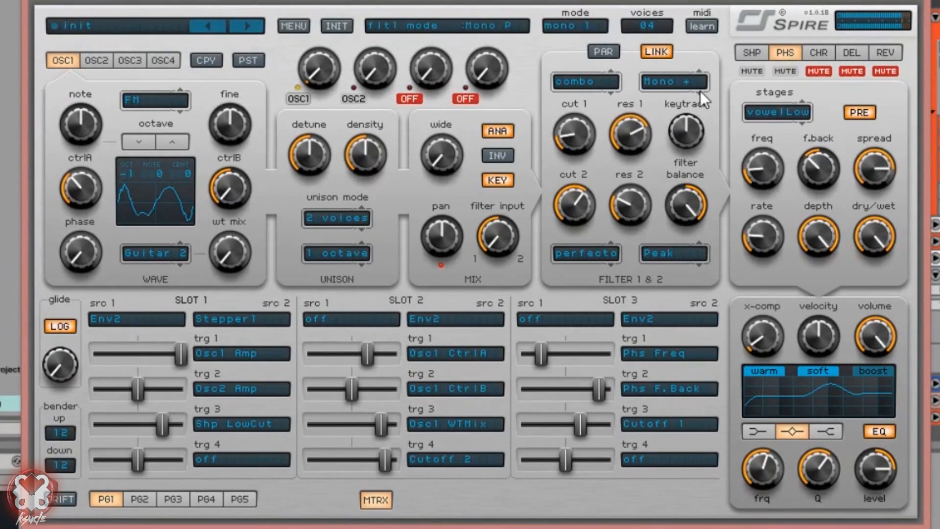
Step: Lengthen Env2's attack and decay before moving on to Env1
left_click(371, 500)
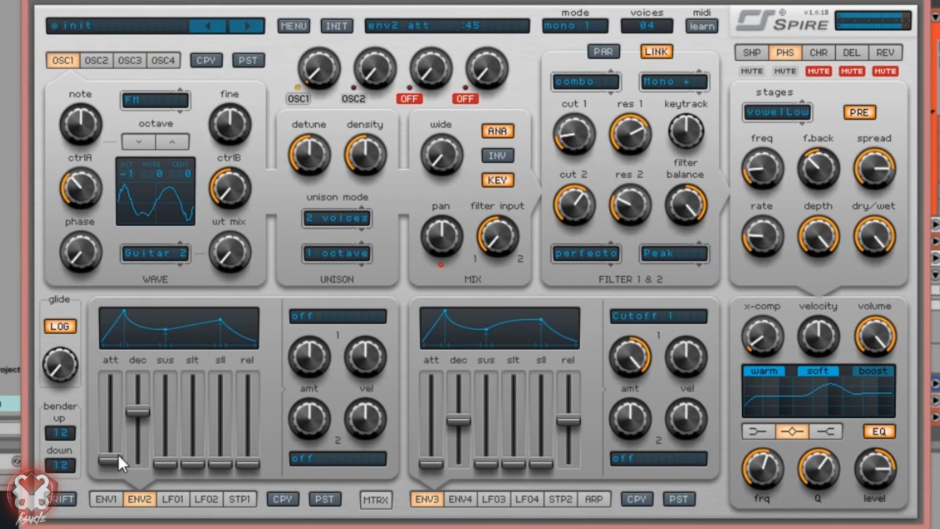
left_click_drag(119, 456, 135, 425)
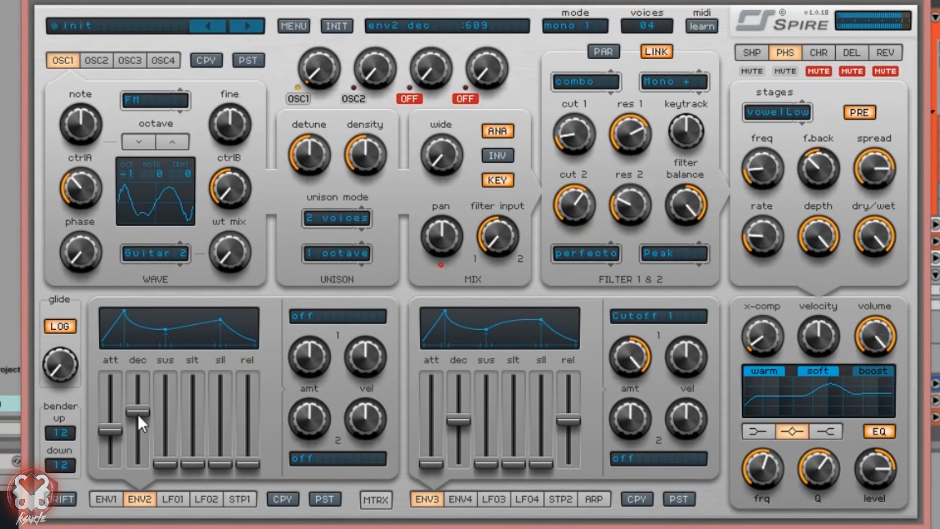
left_click_drag(243, 457, 273, 440)
left_click(118, 501)
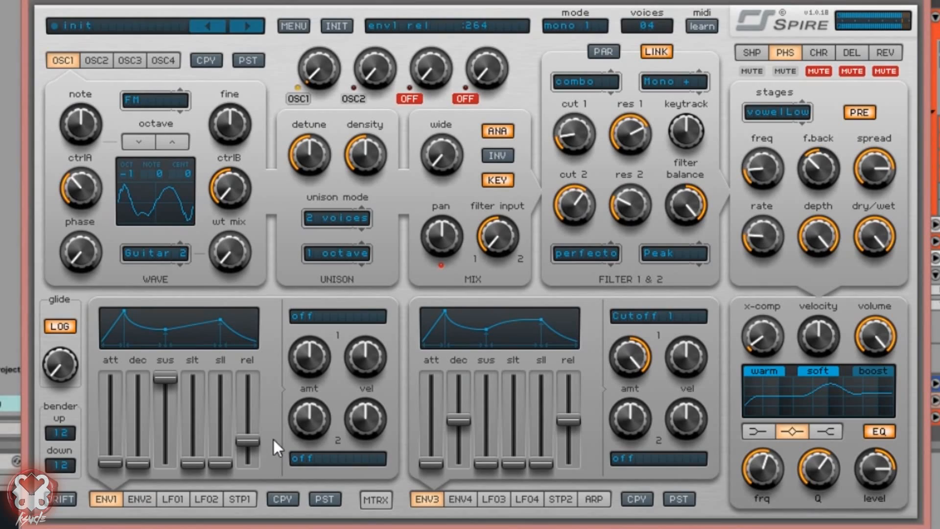